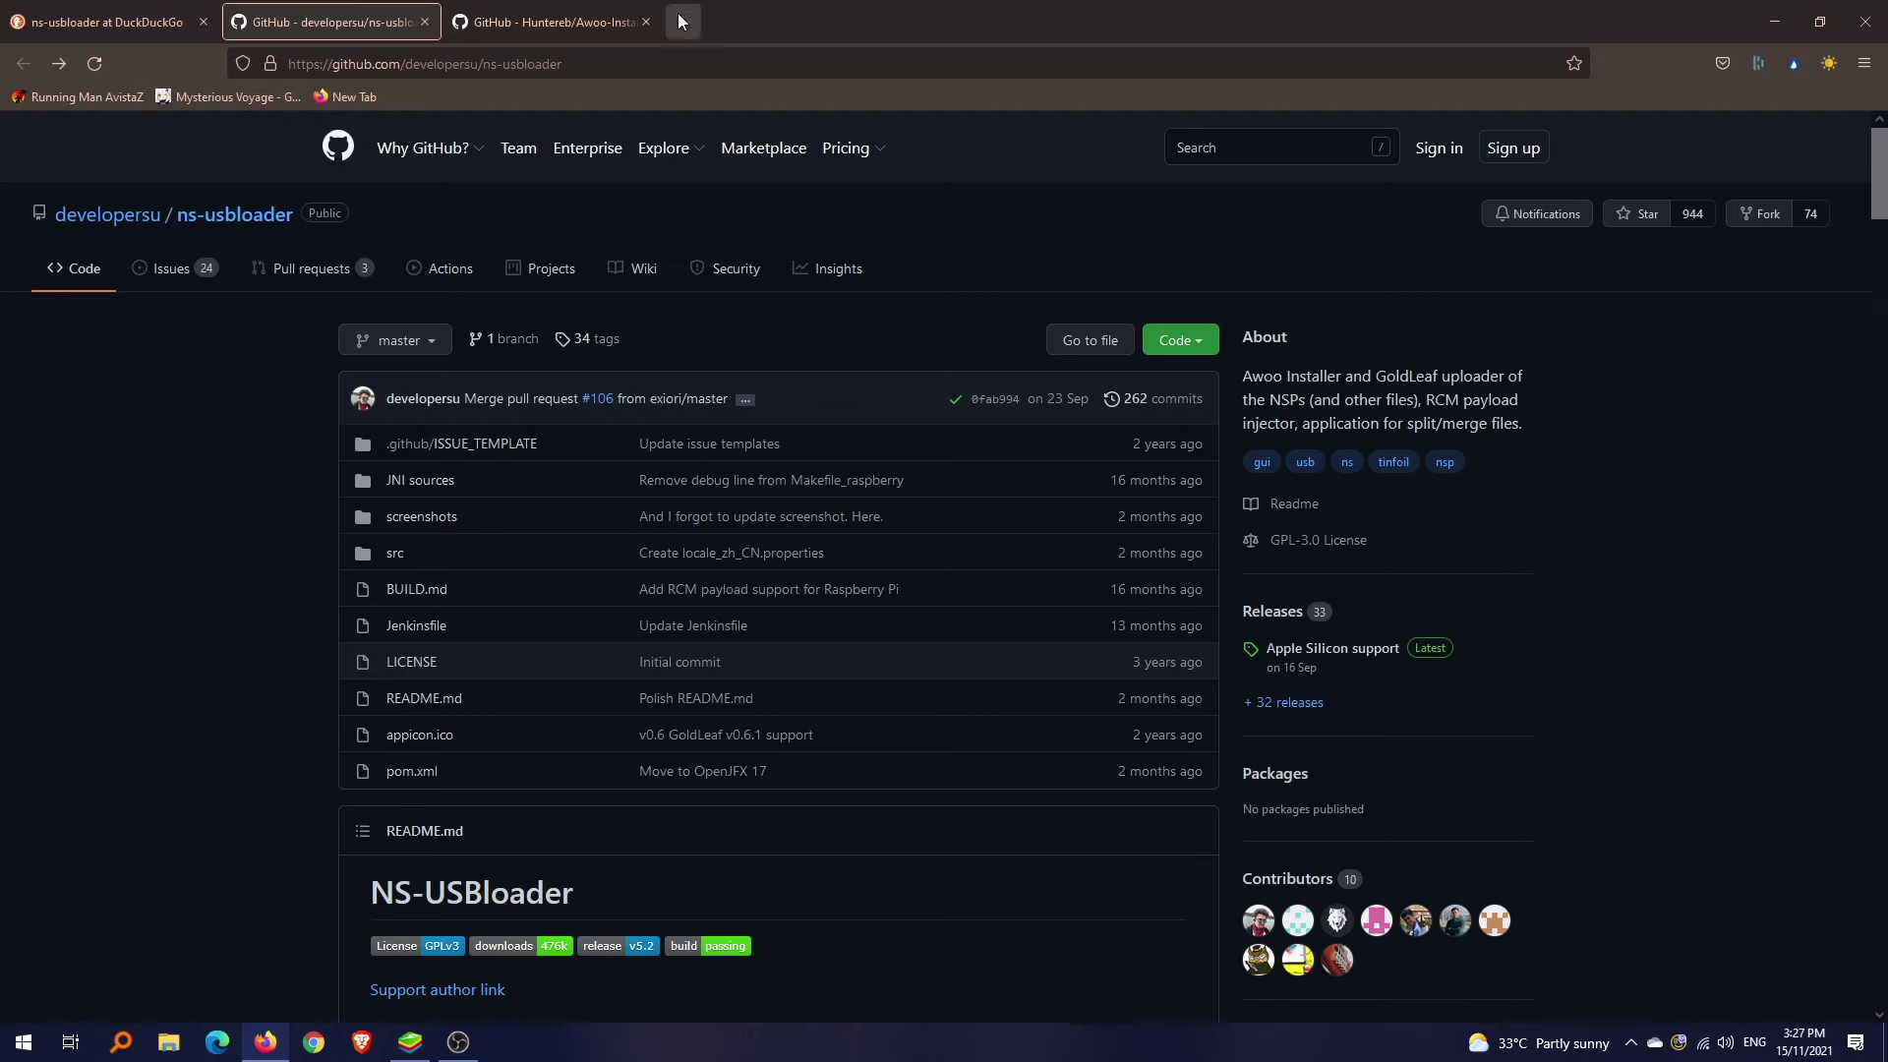
scroll(212, 553, "down", 3)
scroll(252, 648, "down", 3)
Step: View the Huntereb/Awoo-Installer GitHub page, then go back to the DuckDuckGo ns-usbloader results
key("ctrl+Tab")
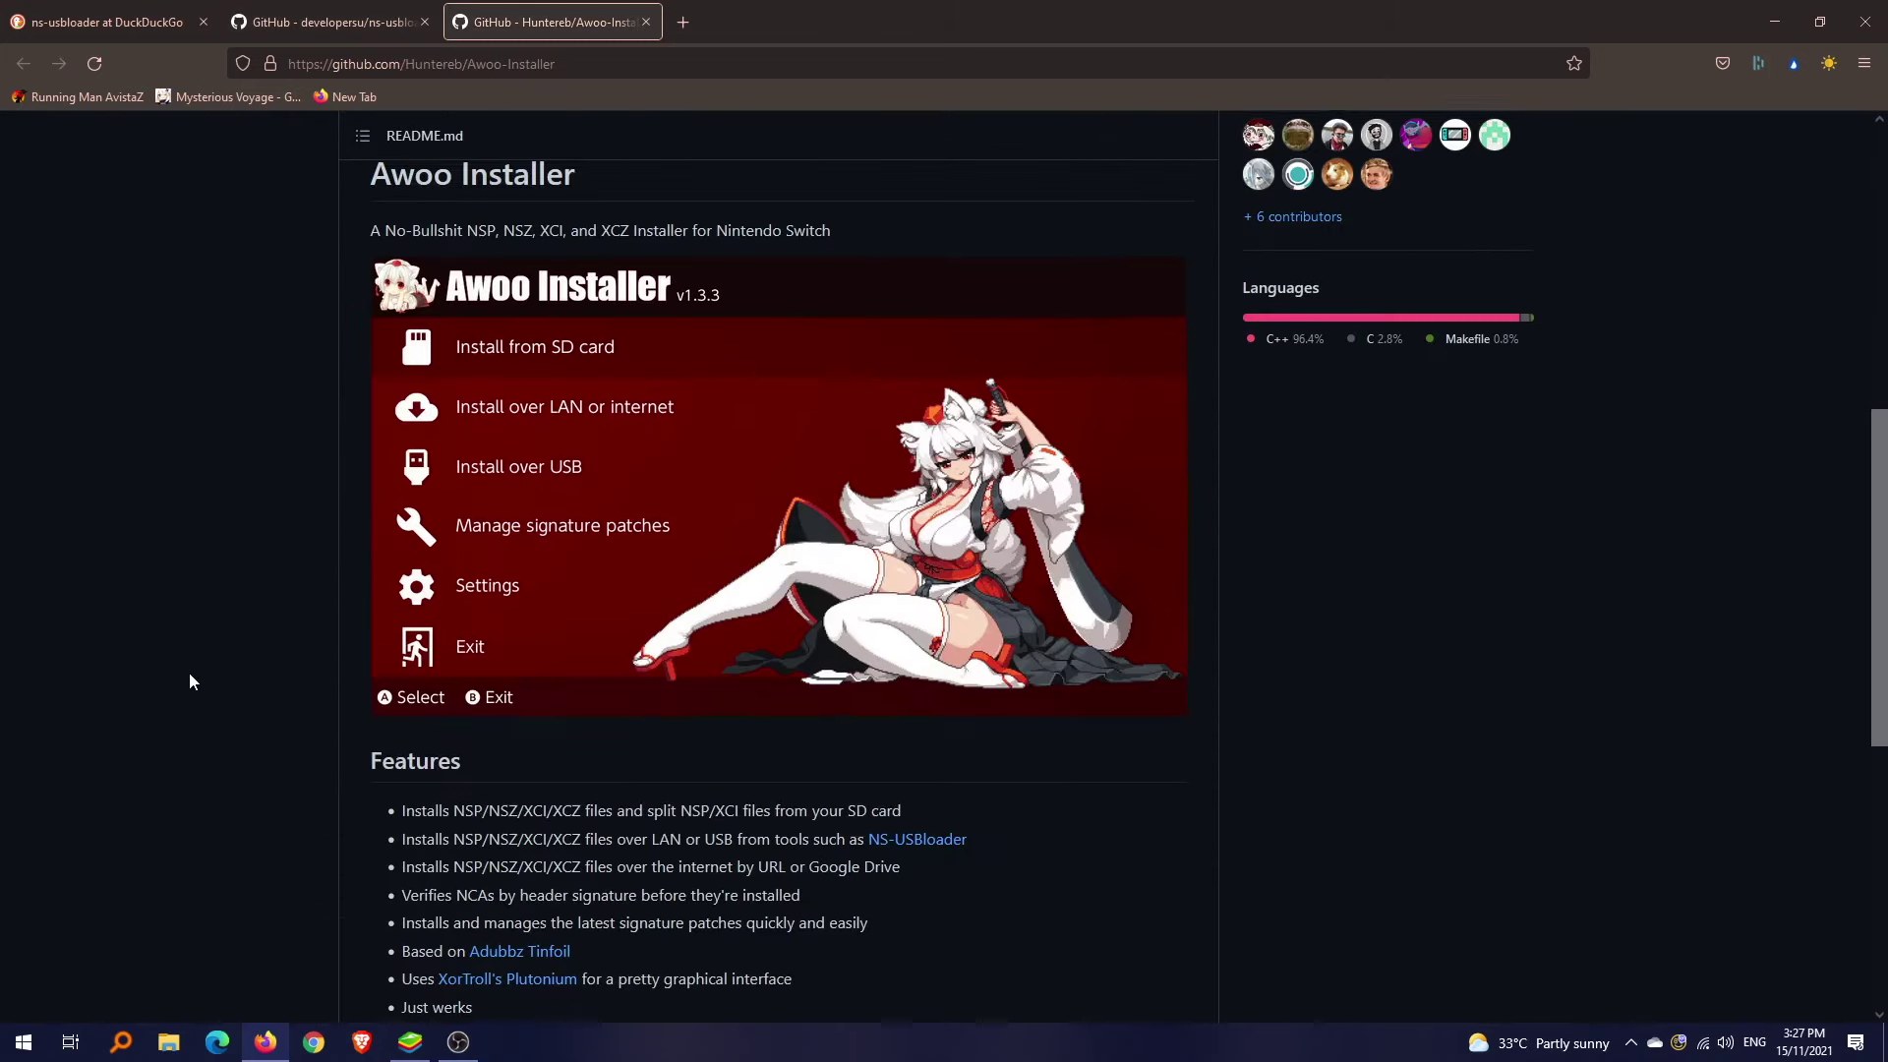
scroll(189, 672, "up", 1)
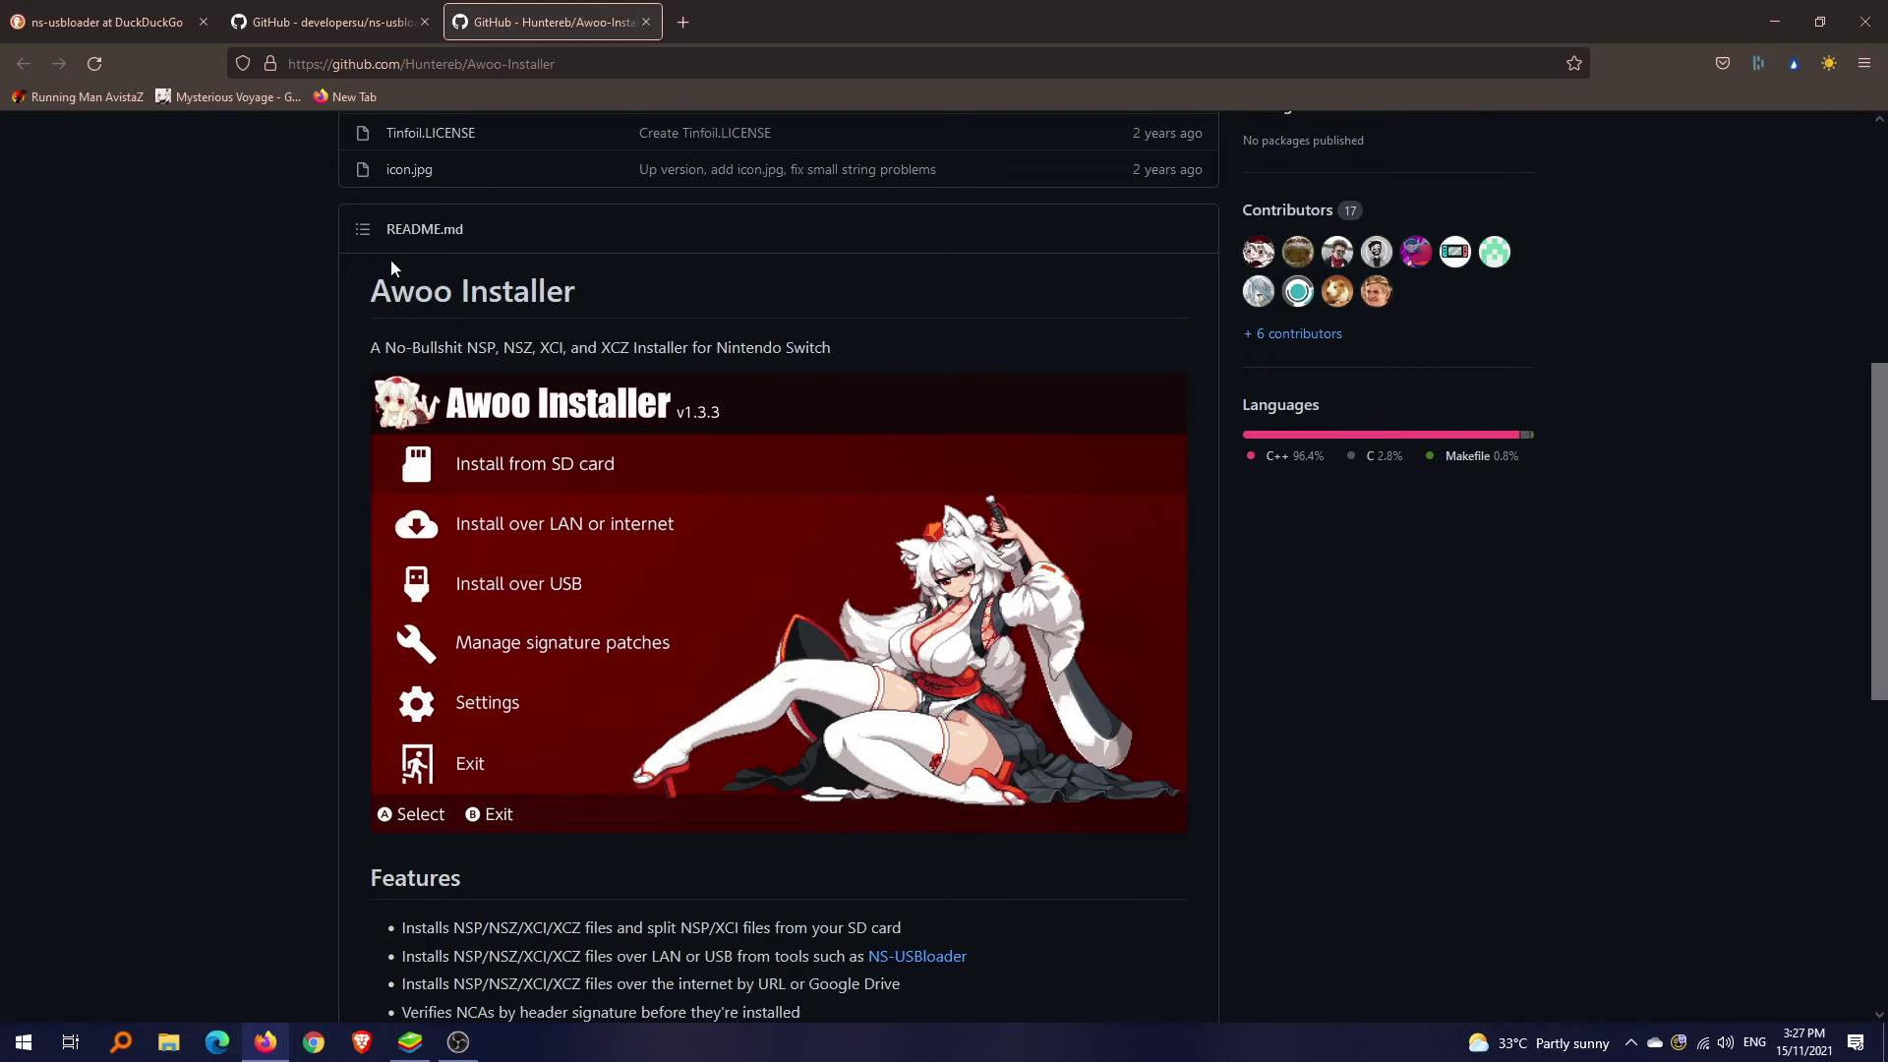
left_click(106, 21)
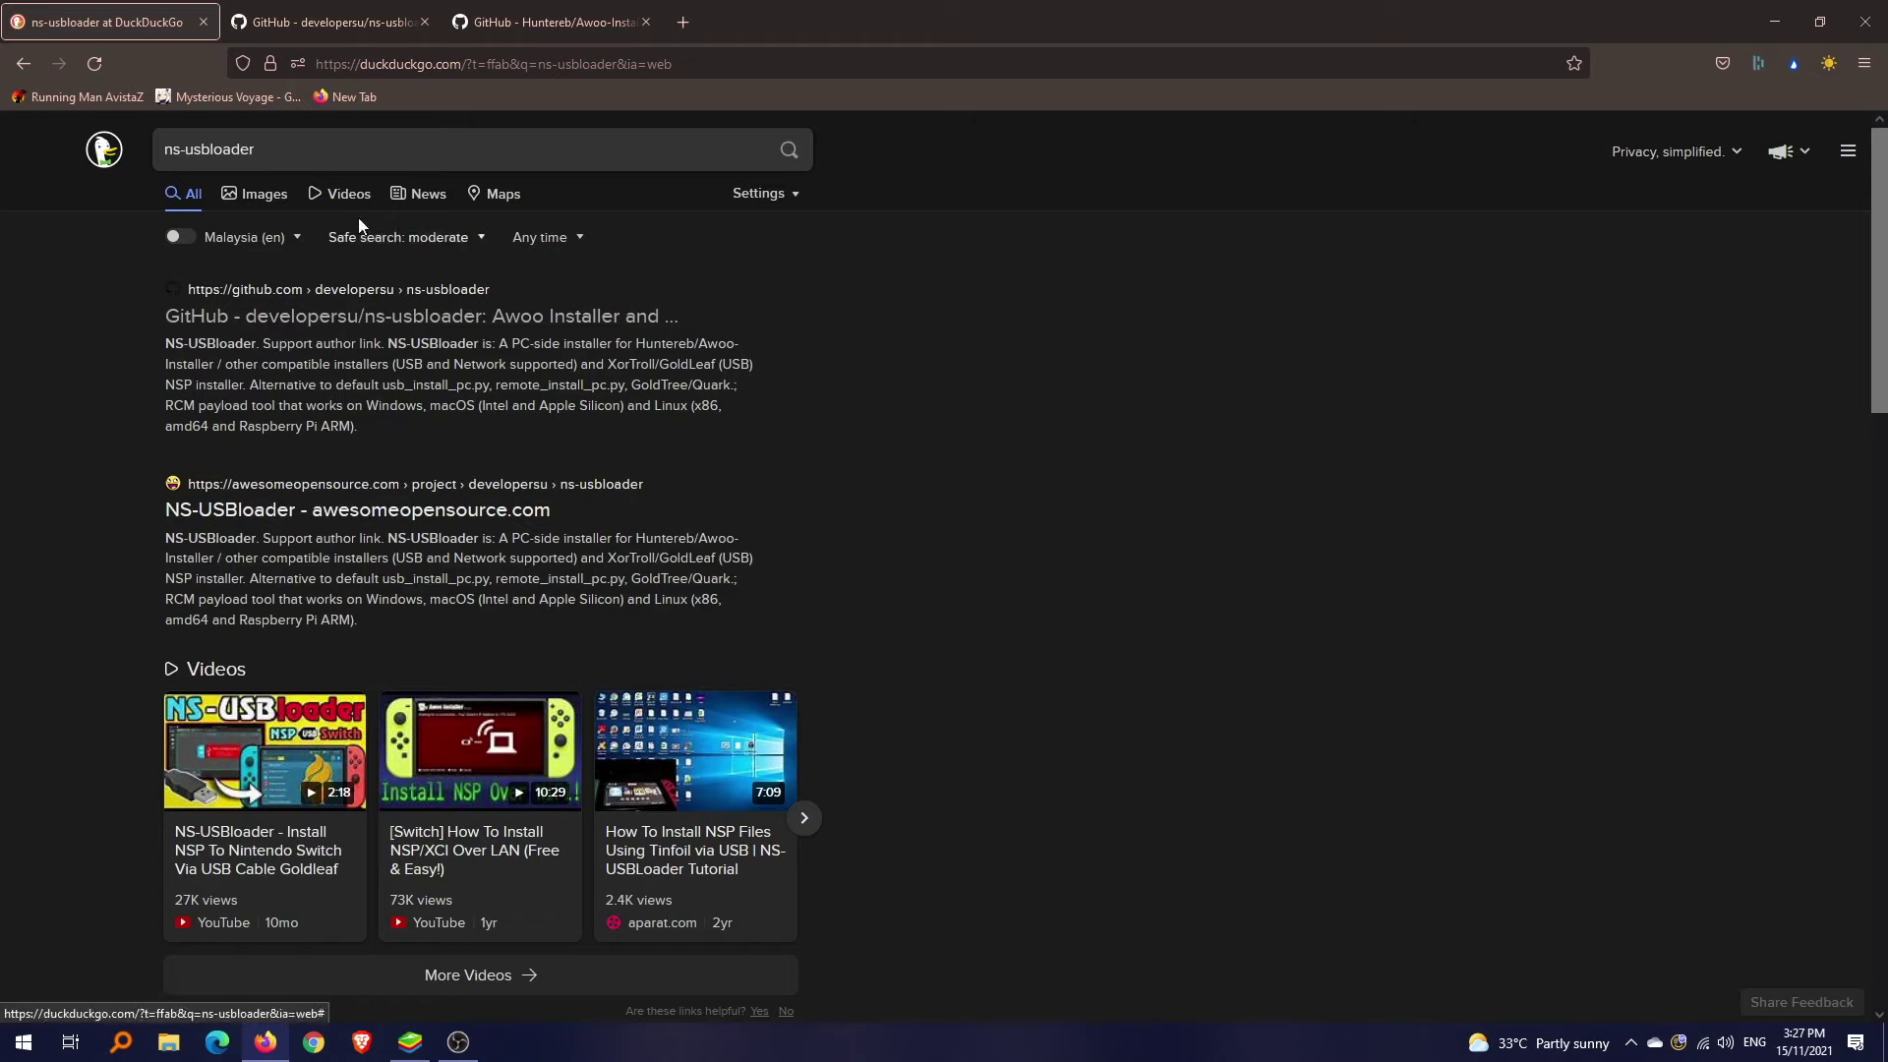
Step: Read the Windows section of the ns-usbloader README and close the Java download page
left_click(328, 21)
scroll(235, 577, "up", 5)
scroll(235, 577, "up", 5)
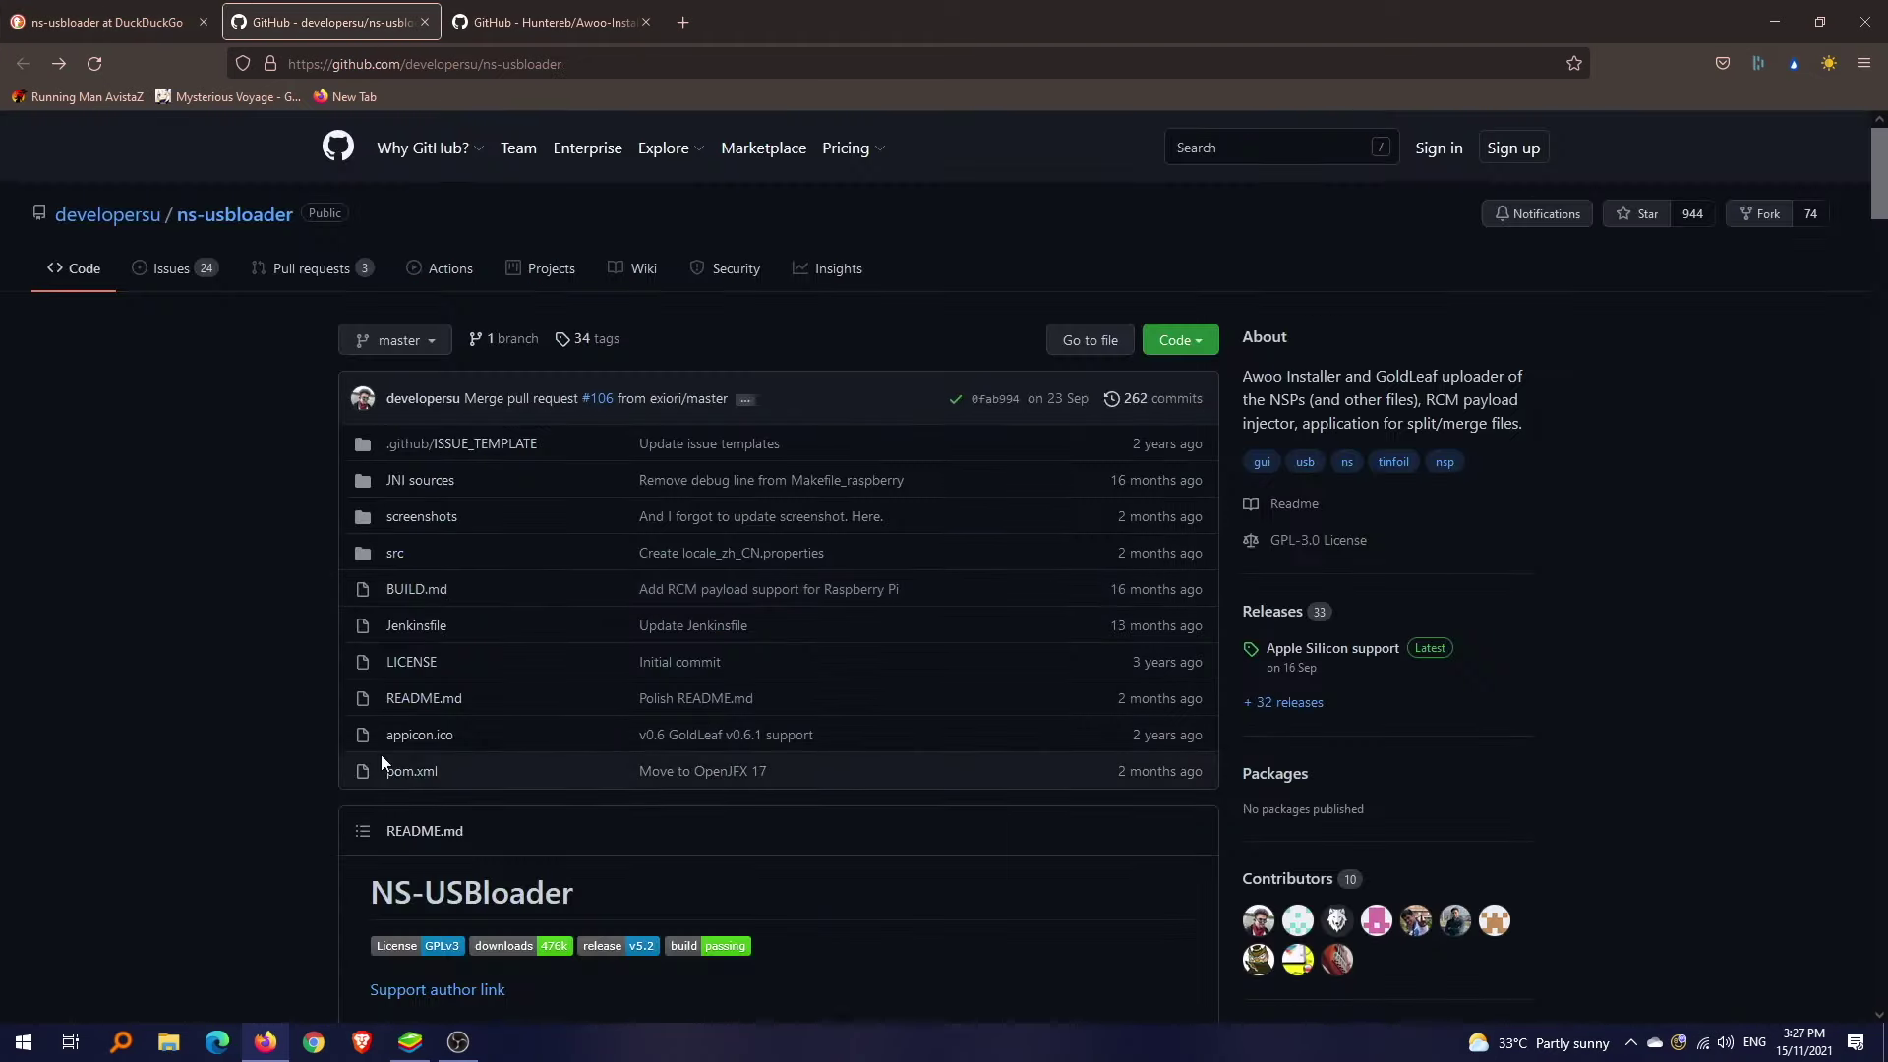
scroll(381, 754, "down", 5)
scroll(212, 707, "down", 5)
scroll(210, 708, "down", 3)
scroll(211, 719, "down", 1)
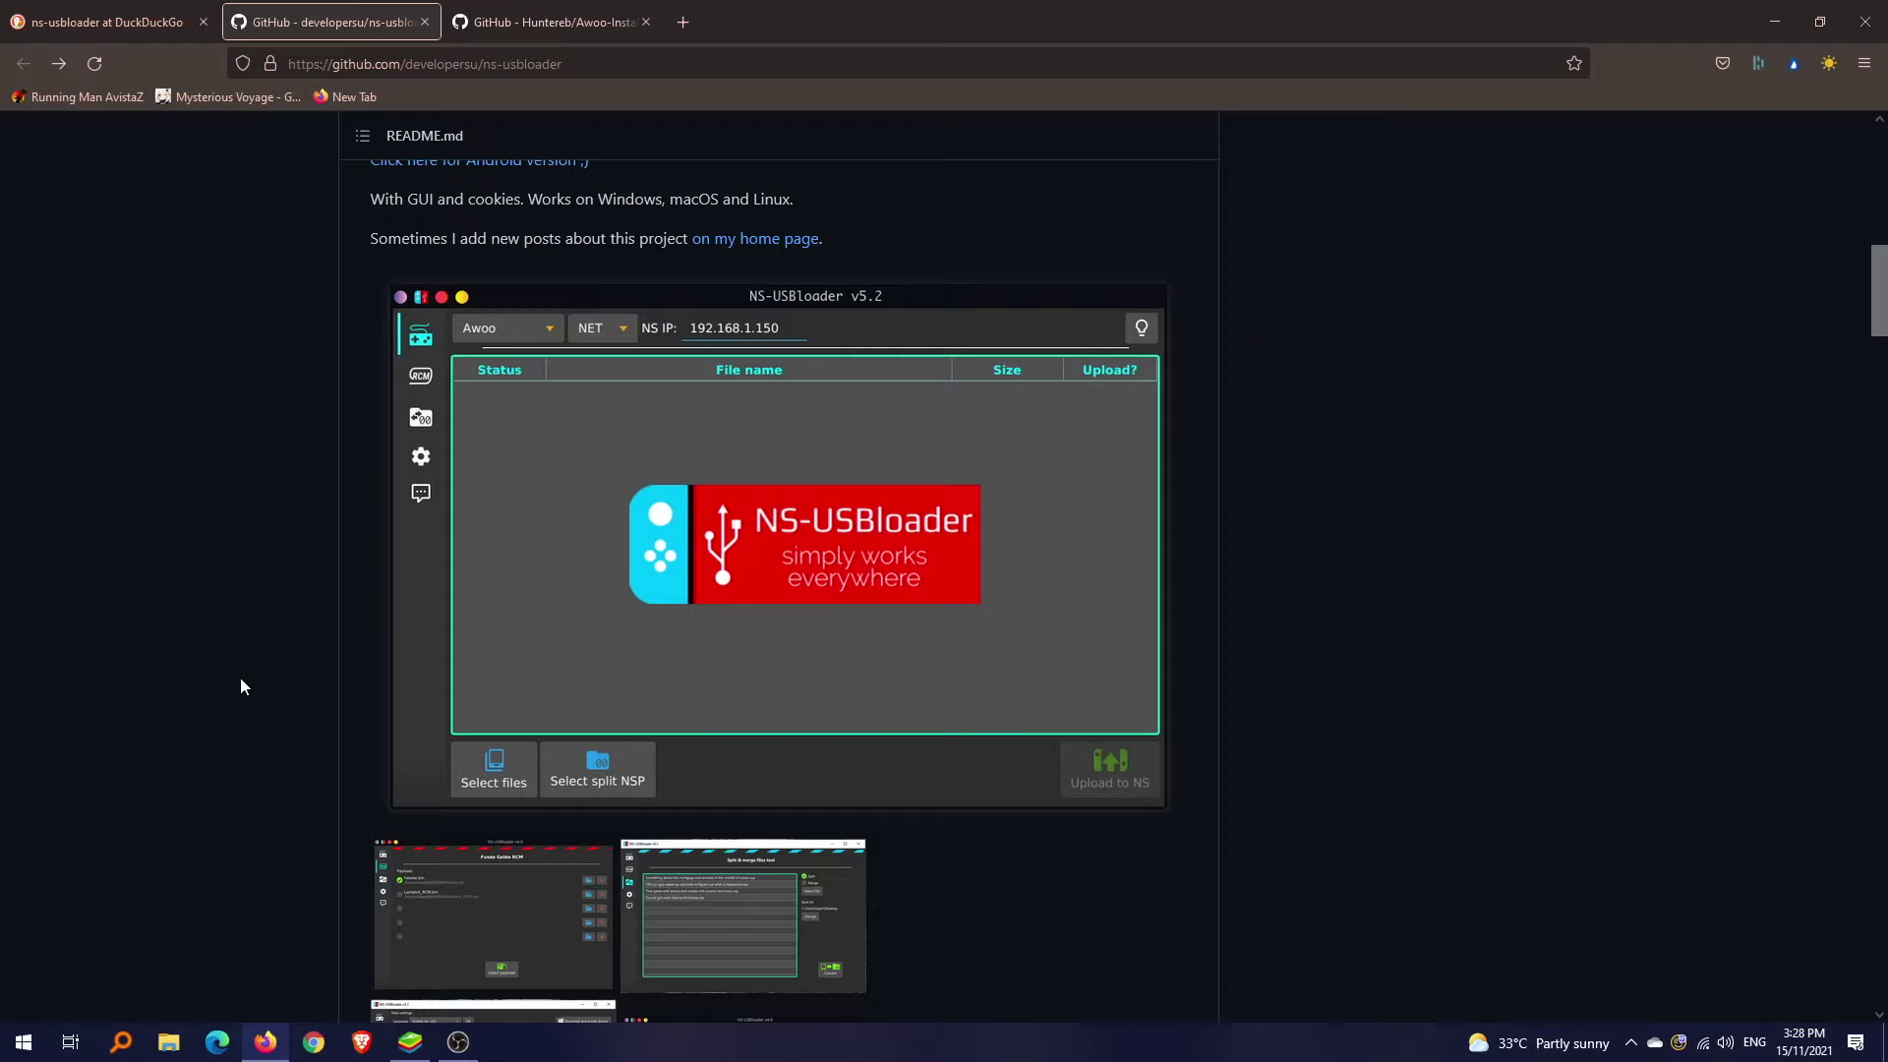
scroll(240, 687, "down", 4)
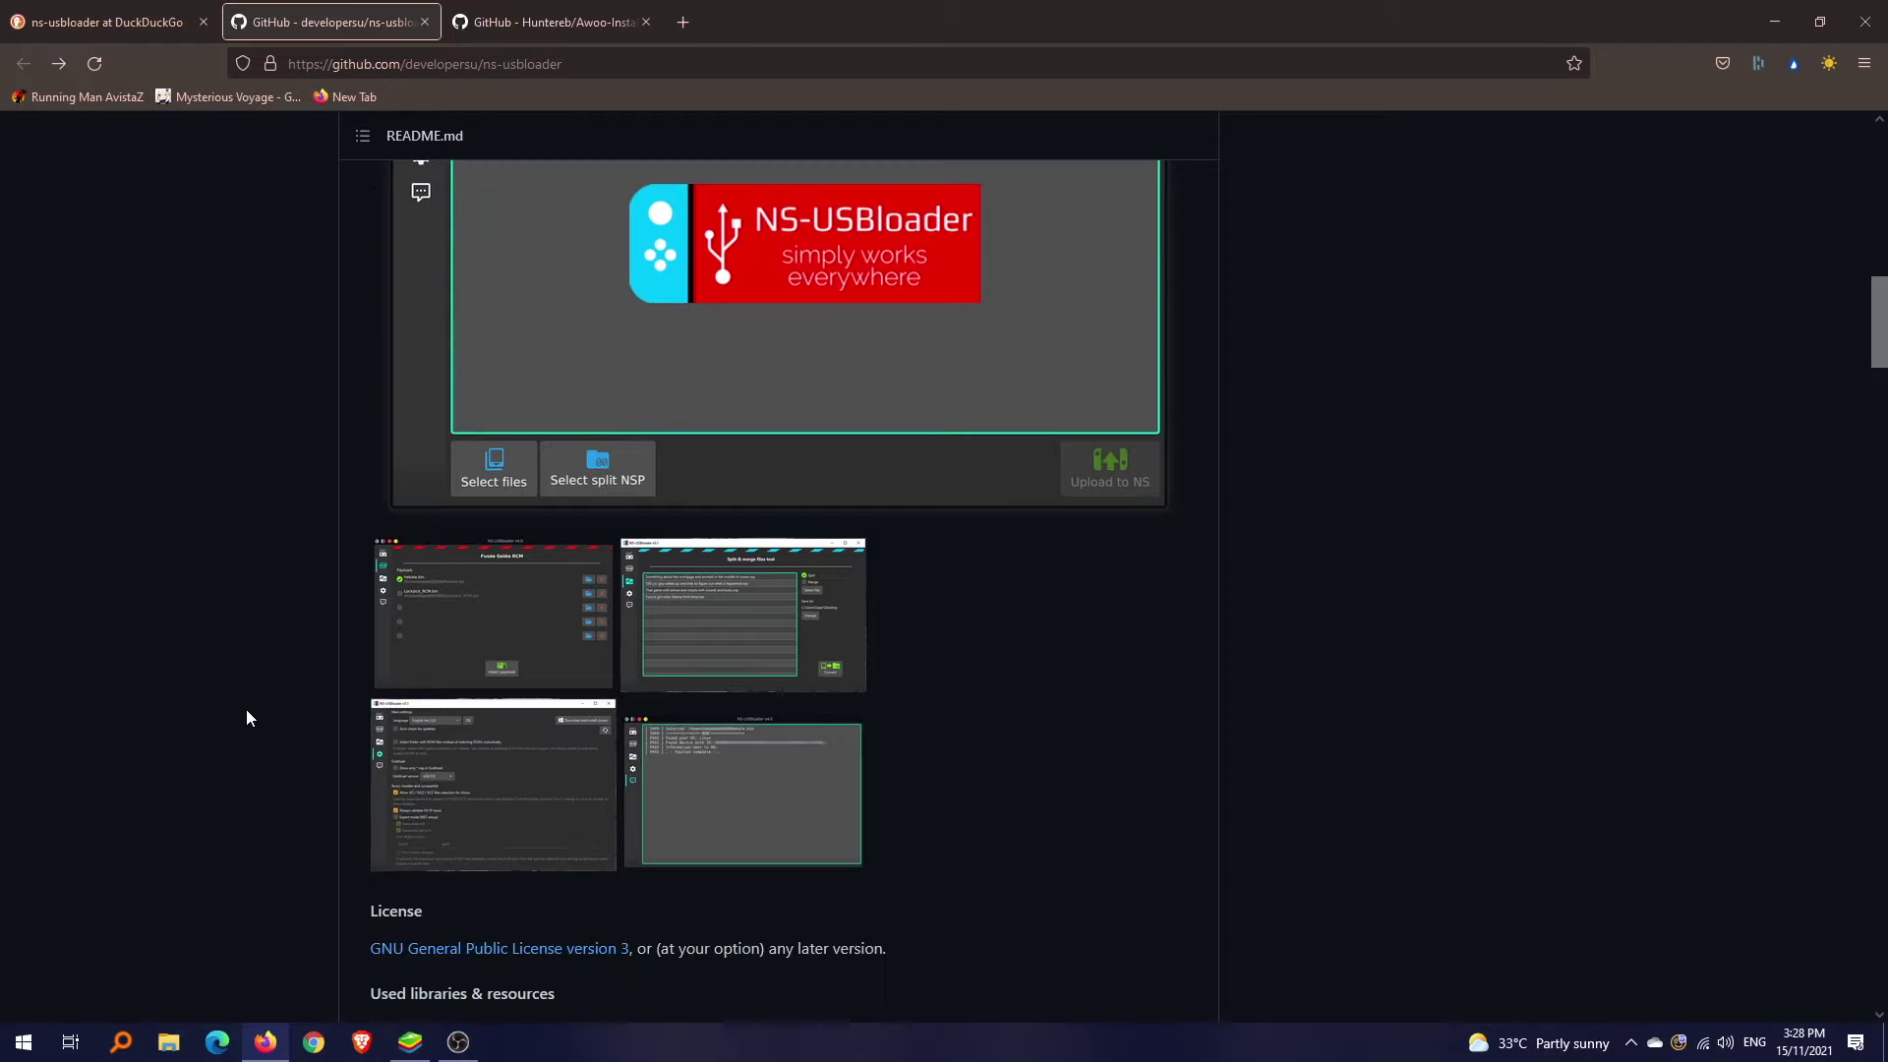
scroll(246, 709, "down", 6)
scroll(246, 706, "down", 4)
scroll(246, 706, "down", 5)
scroll(247, 707, "down", 5)
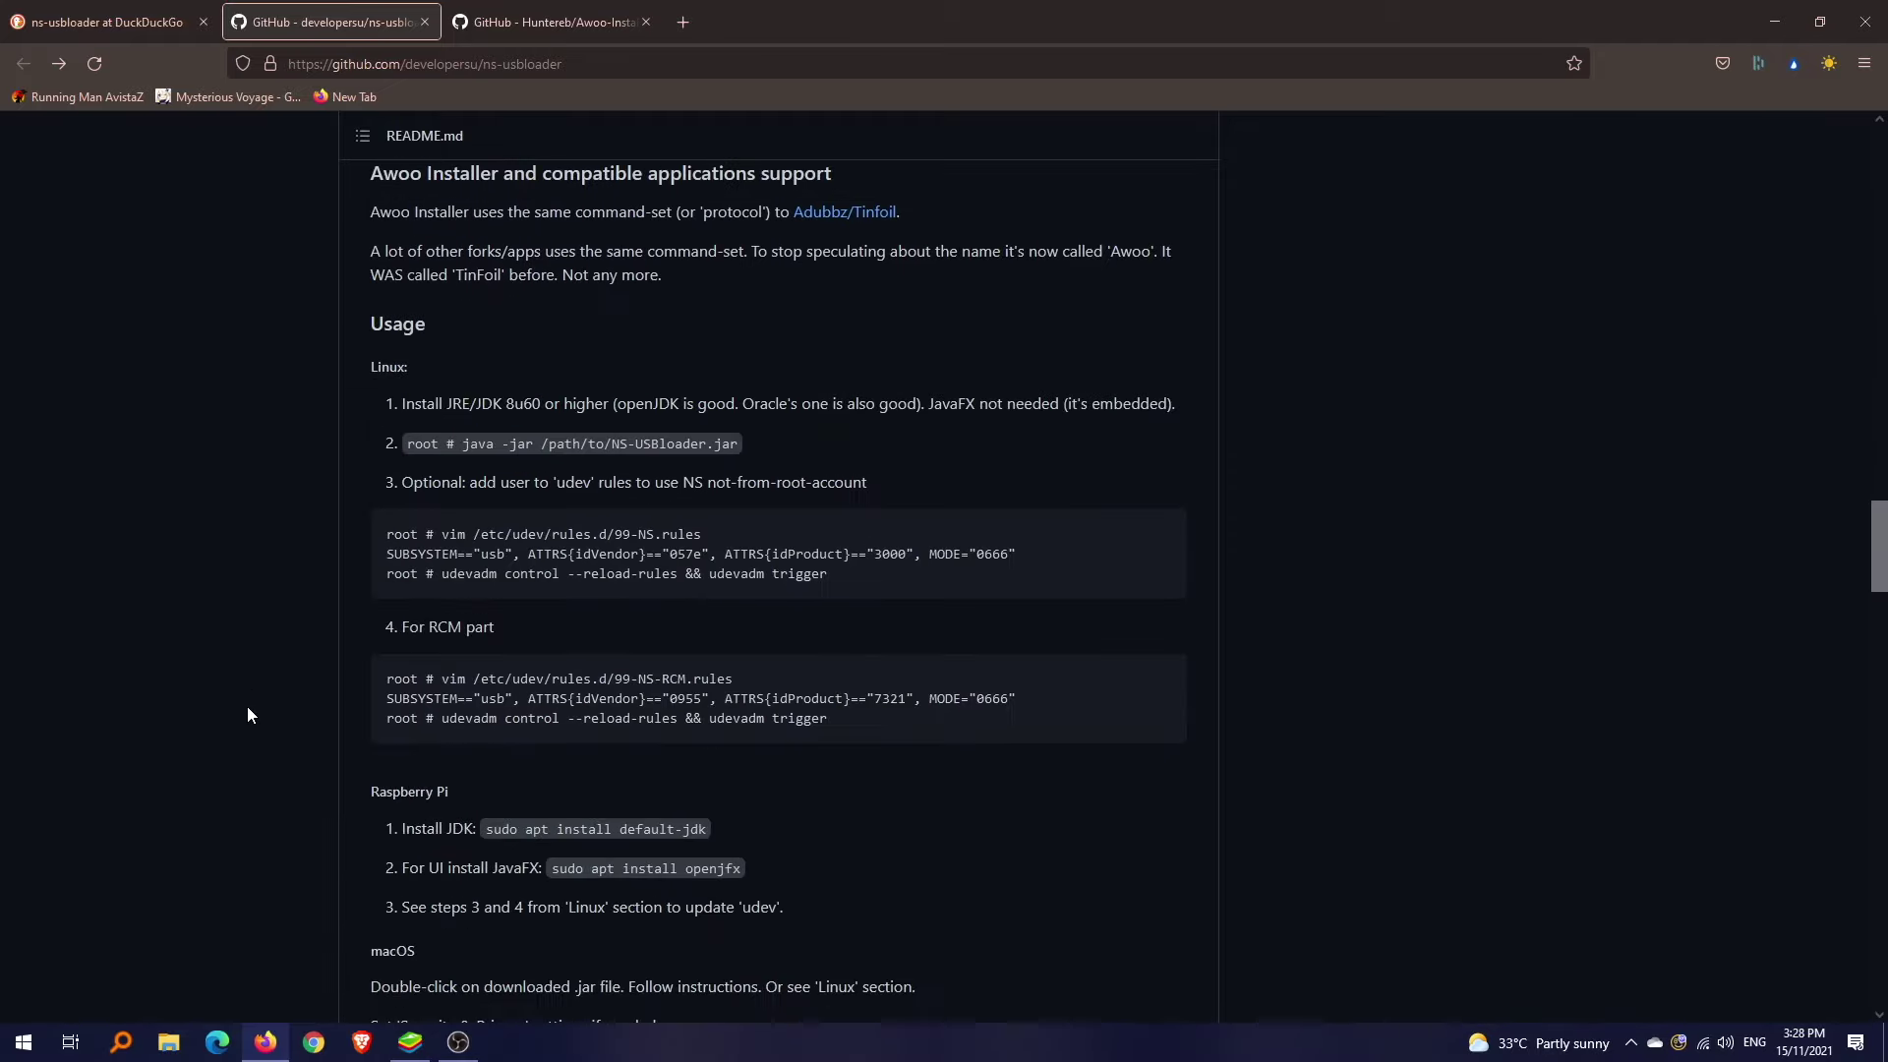
scroll(246, 707, "down", 4)
scroll(246, 707, "down", 3)
scroll(247, 714, "down", 2)
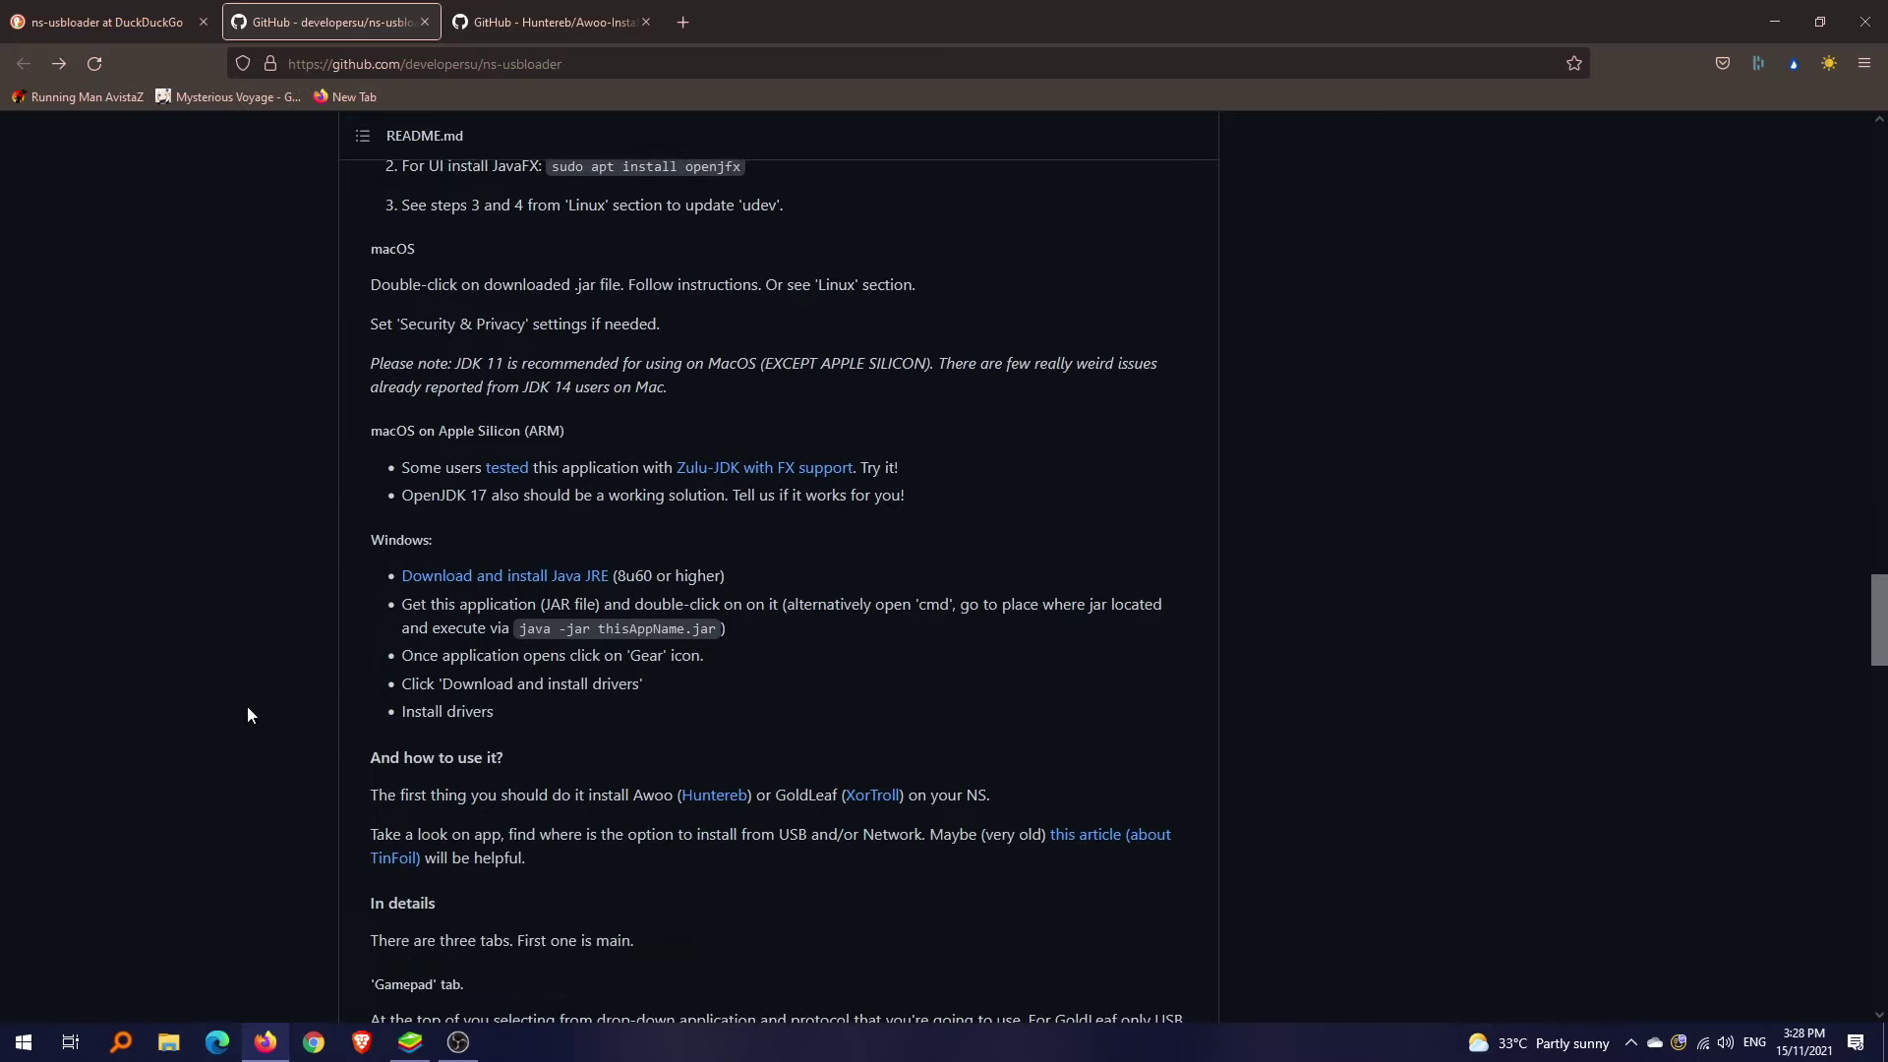
double_click(399, 540)
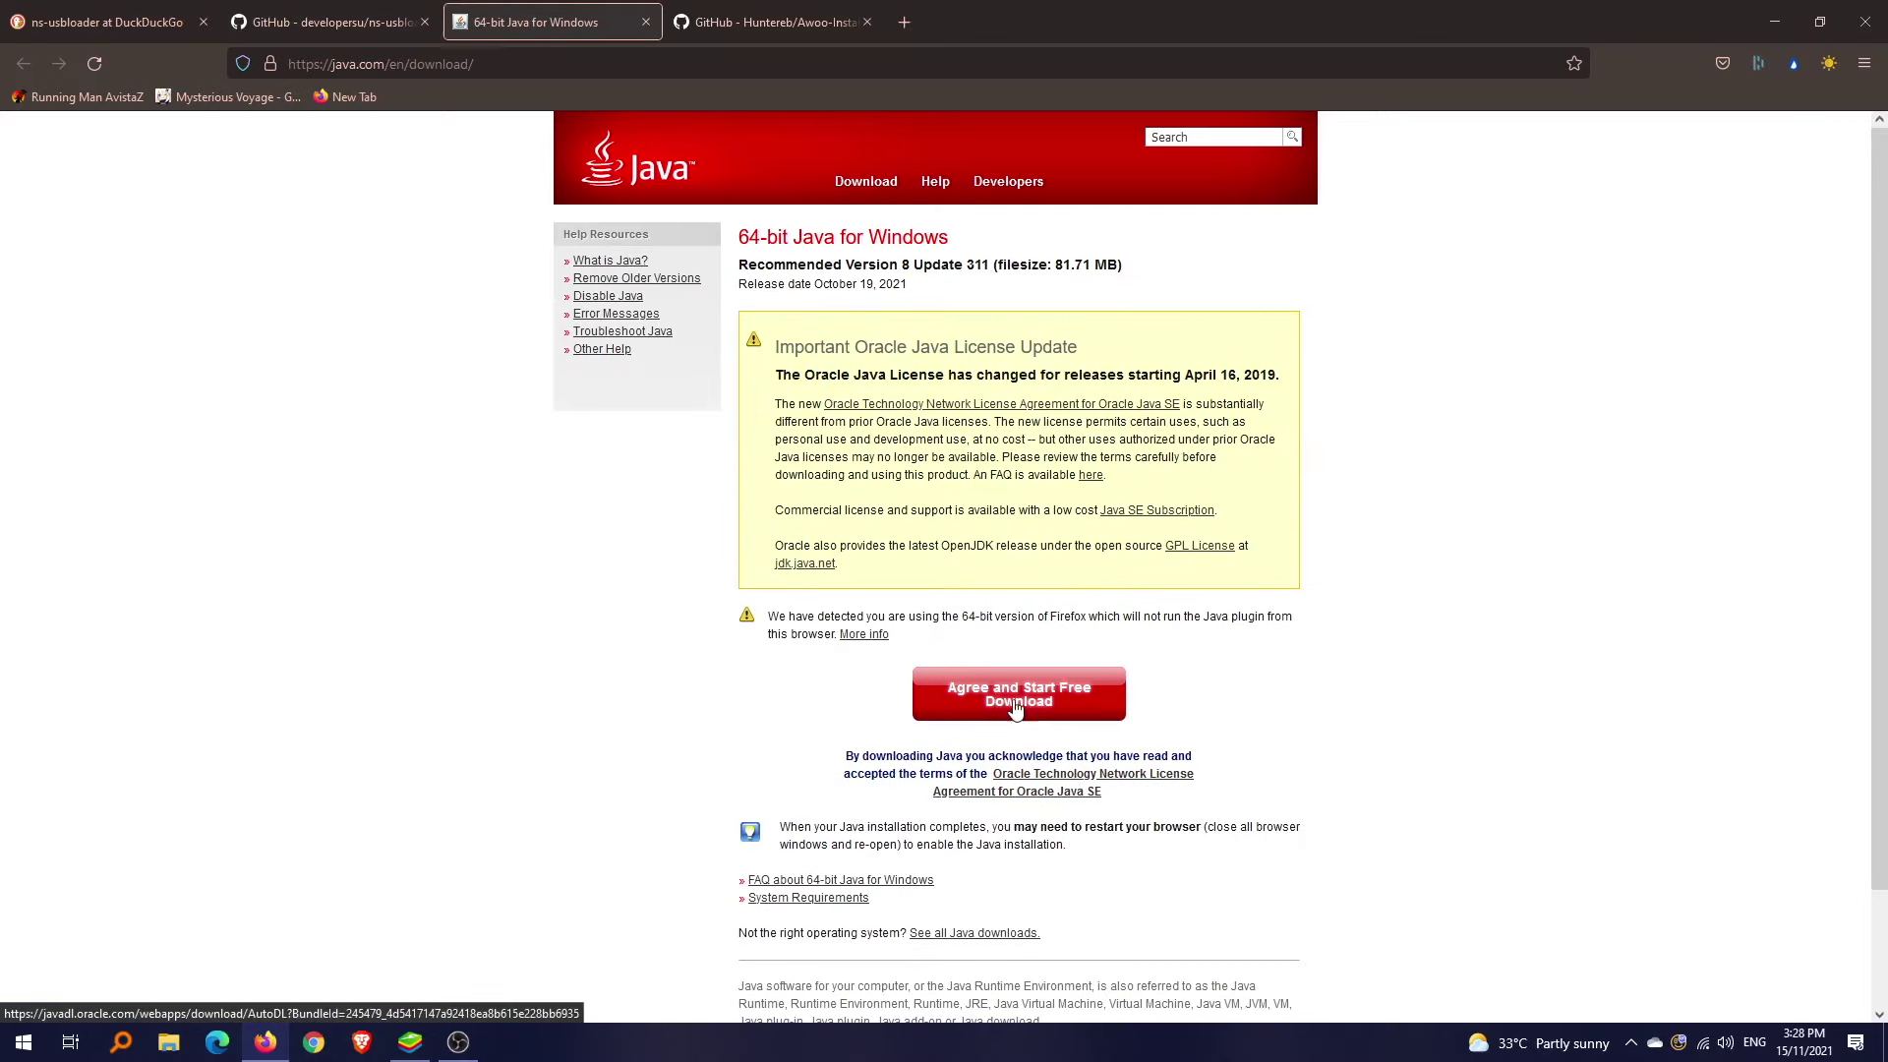
left_click(644, 27)
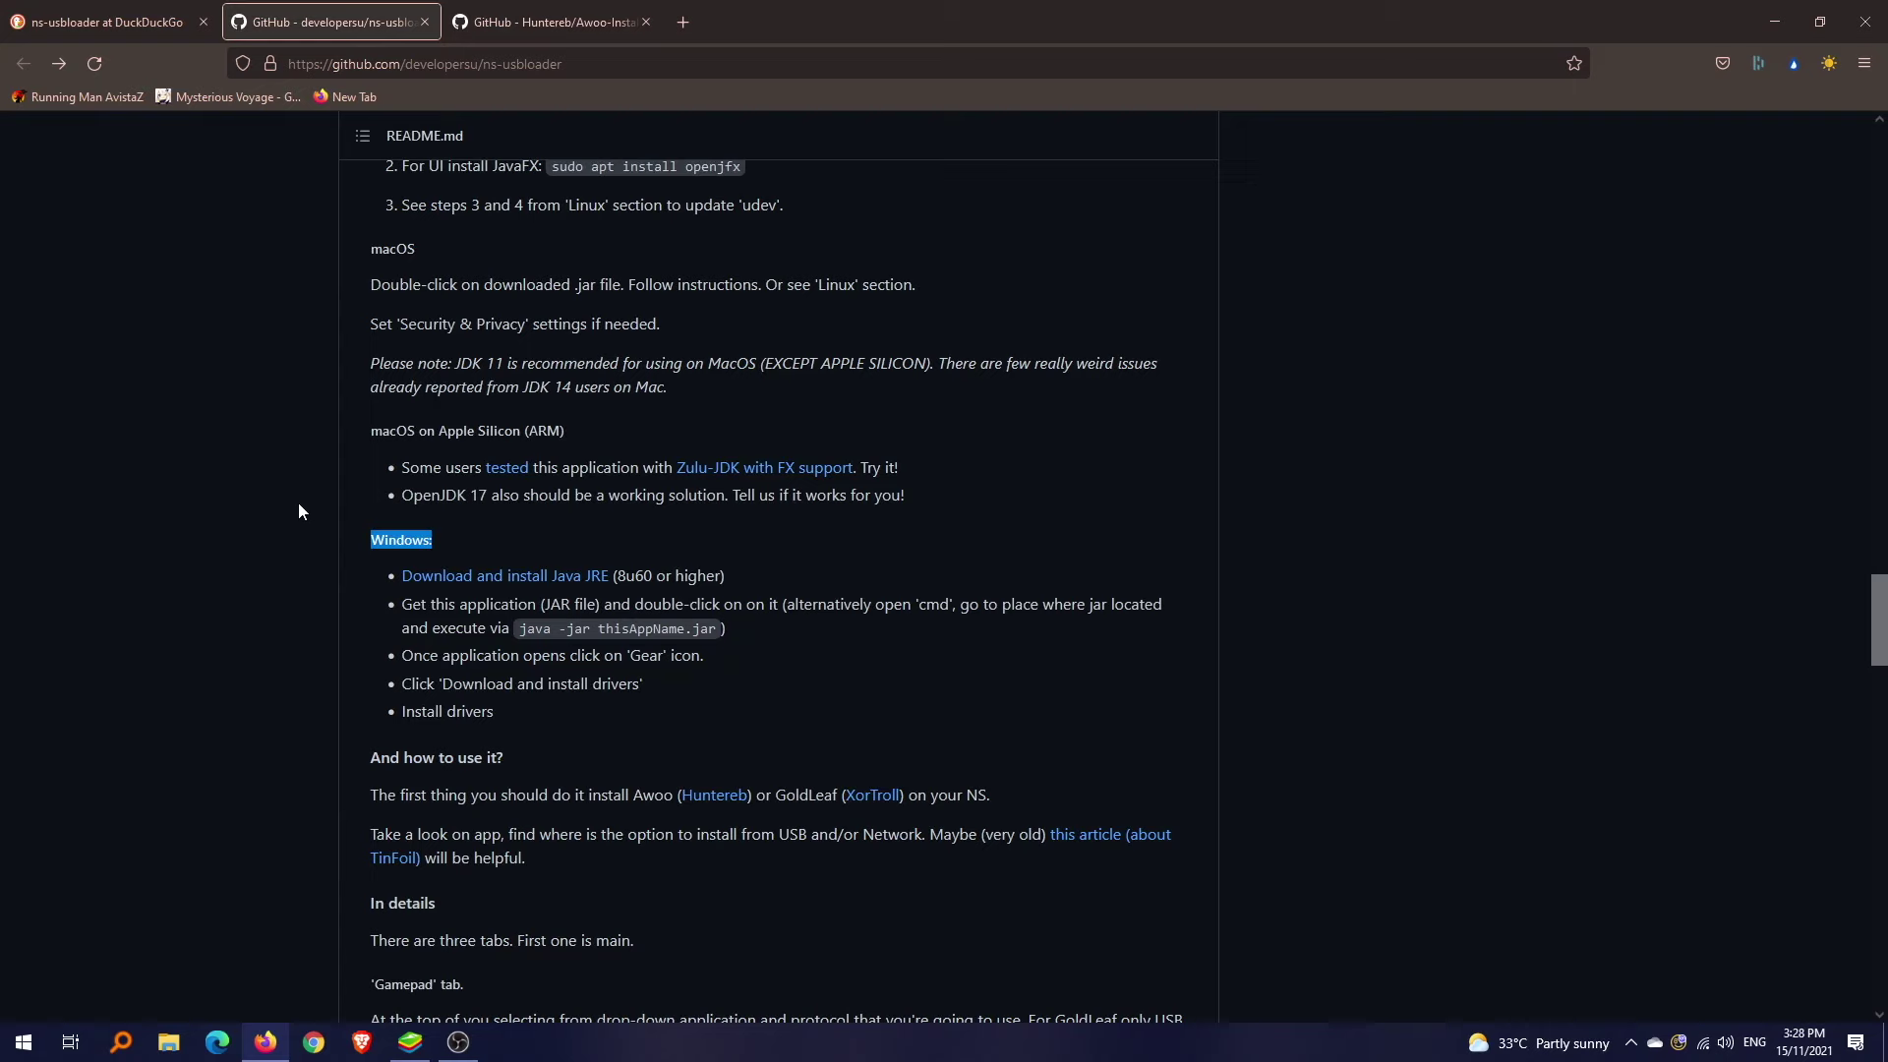
left_click(298, 512)
scroll(237, 585, "up", 10)
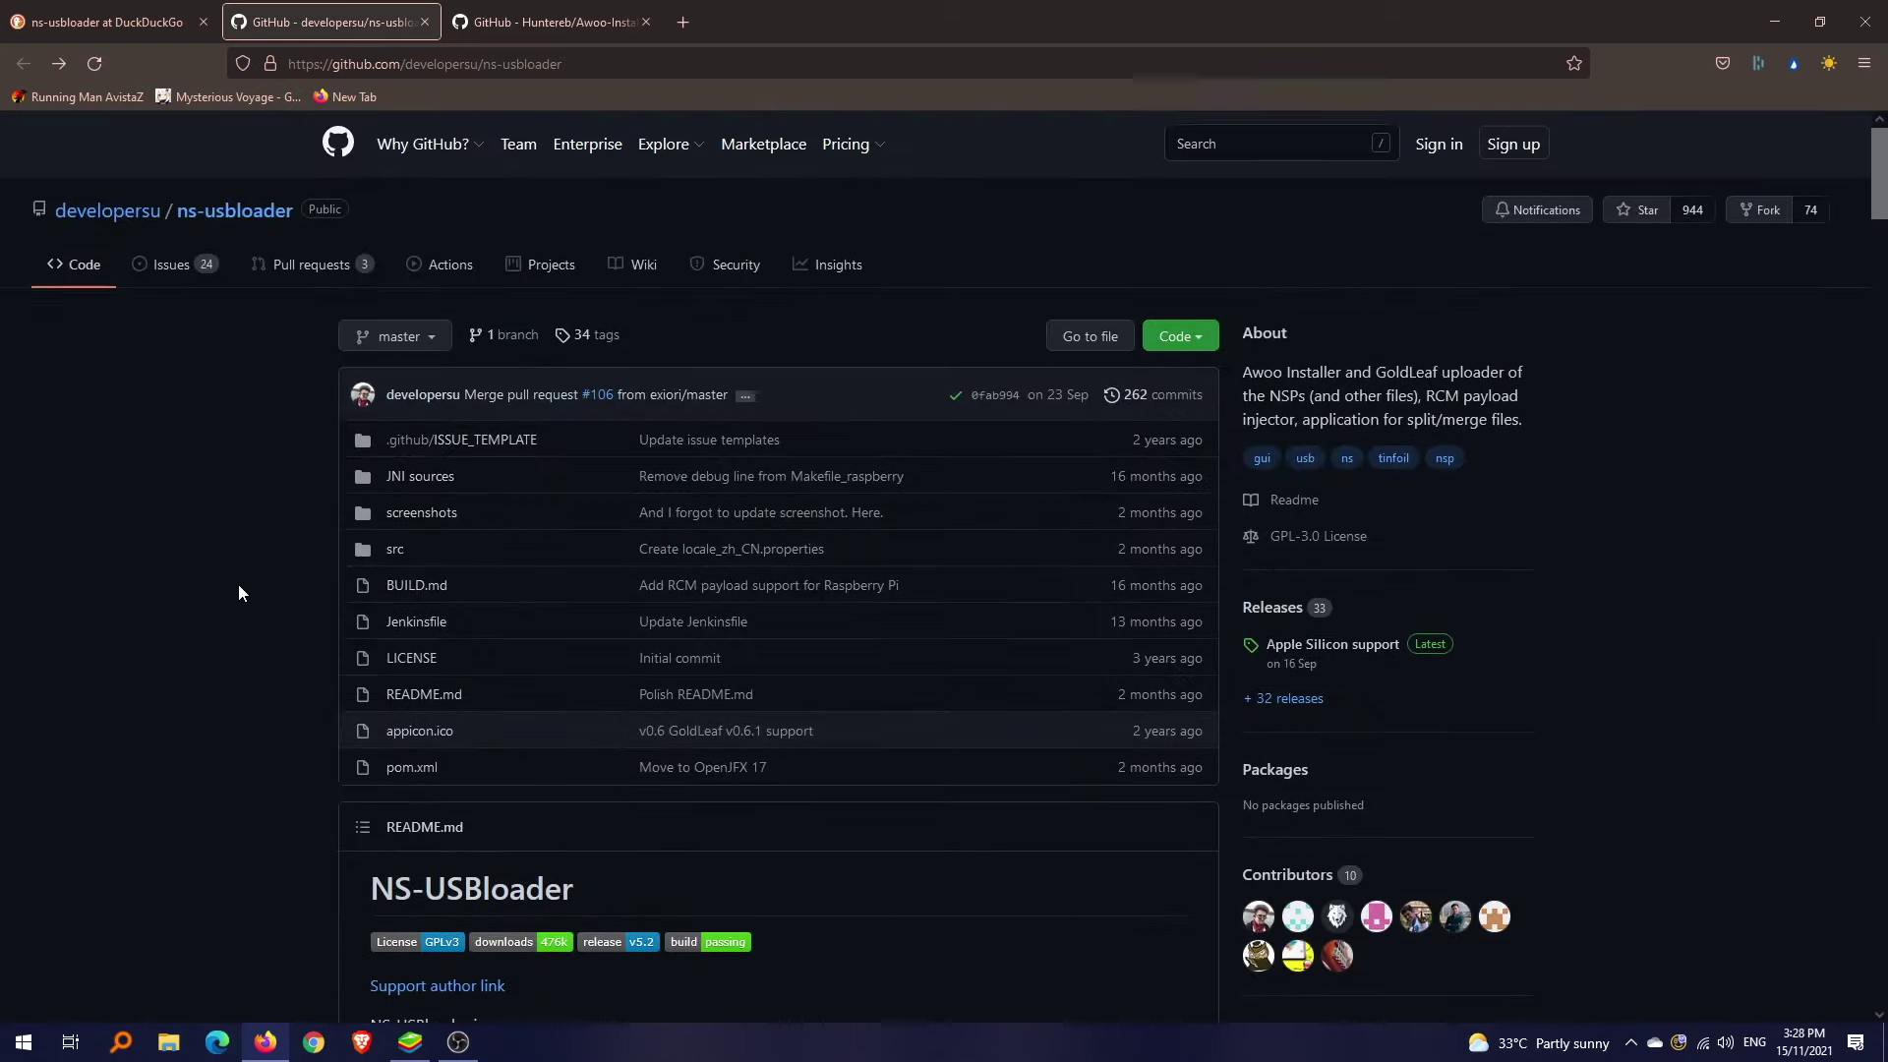
Step: Open the ns-usbloader Releases page showing the v5.2 jar assets
left_click(1272, 611)
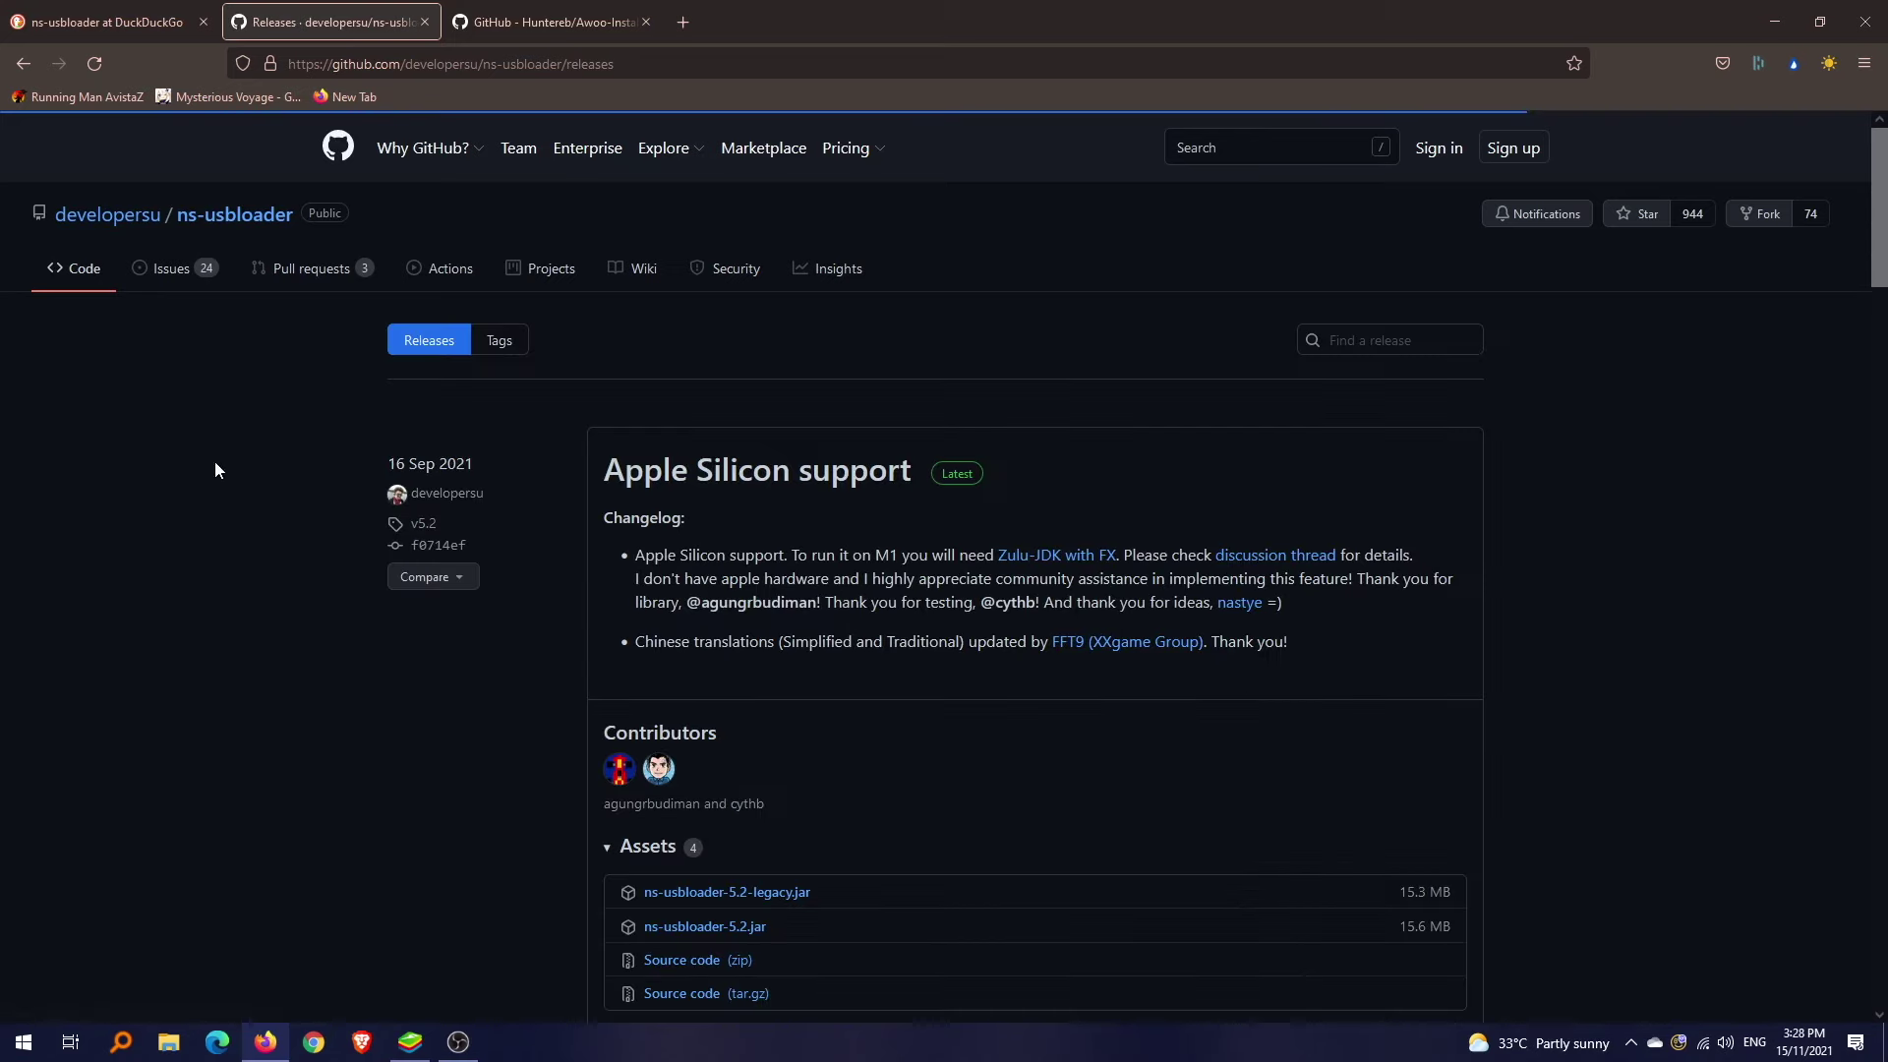
scroll(363, 727, "down", 2)
scroll(364, 727, "down", 1)
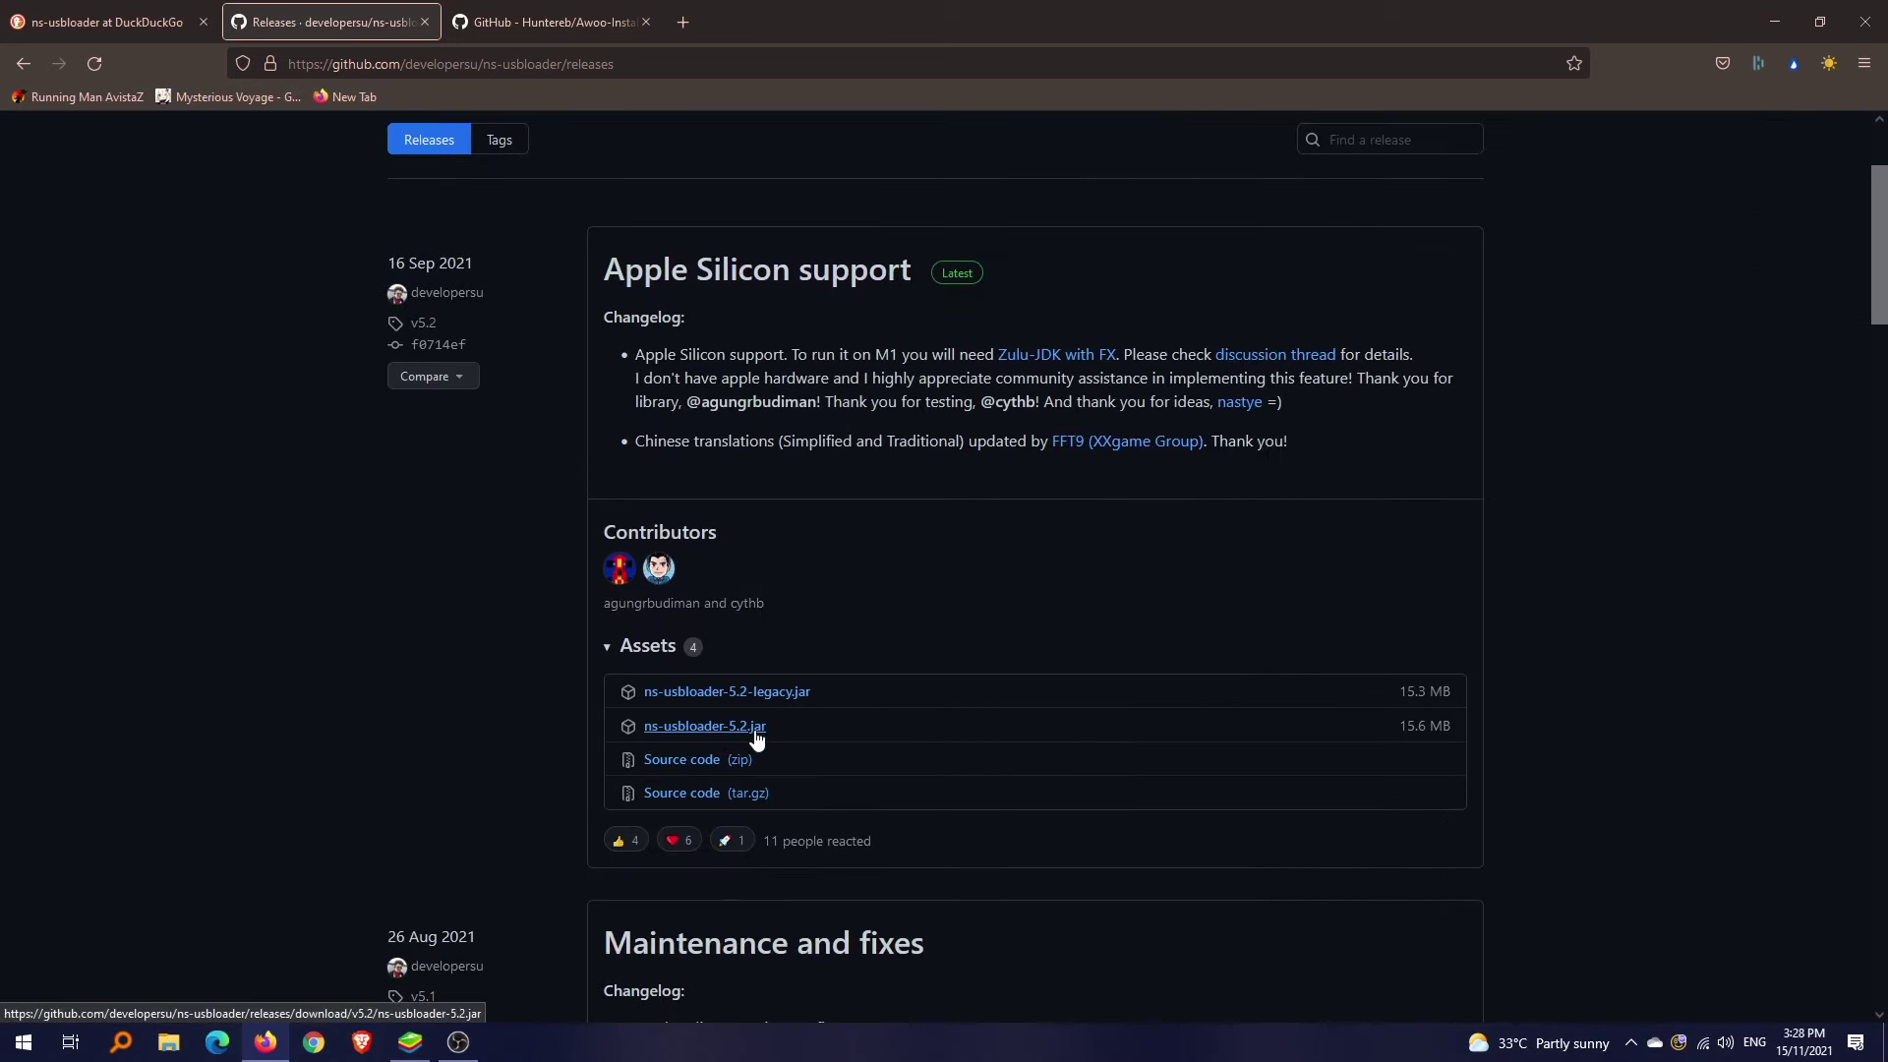
Step: Launch ns-usbloader-5.2.jar from the Desktop folder and move the NS-USBloader window into place
left_click(167, 1043)
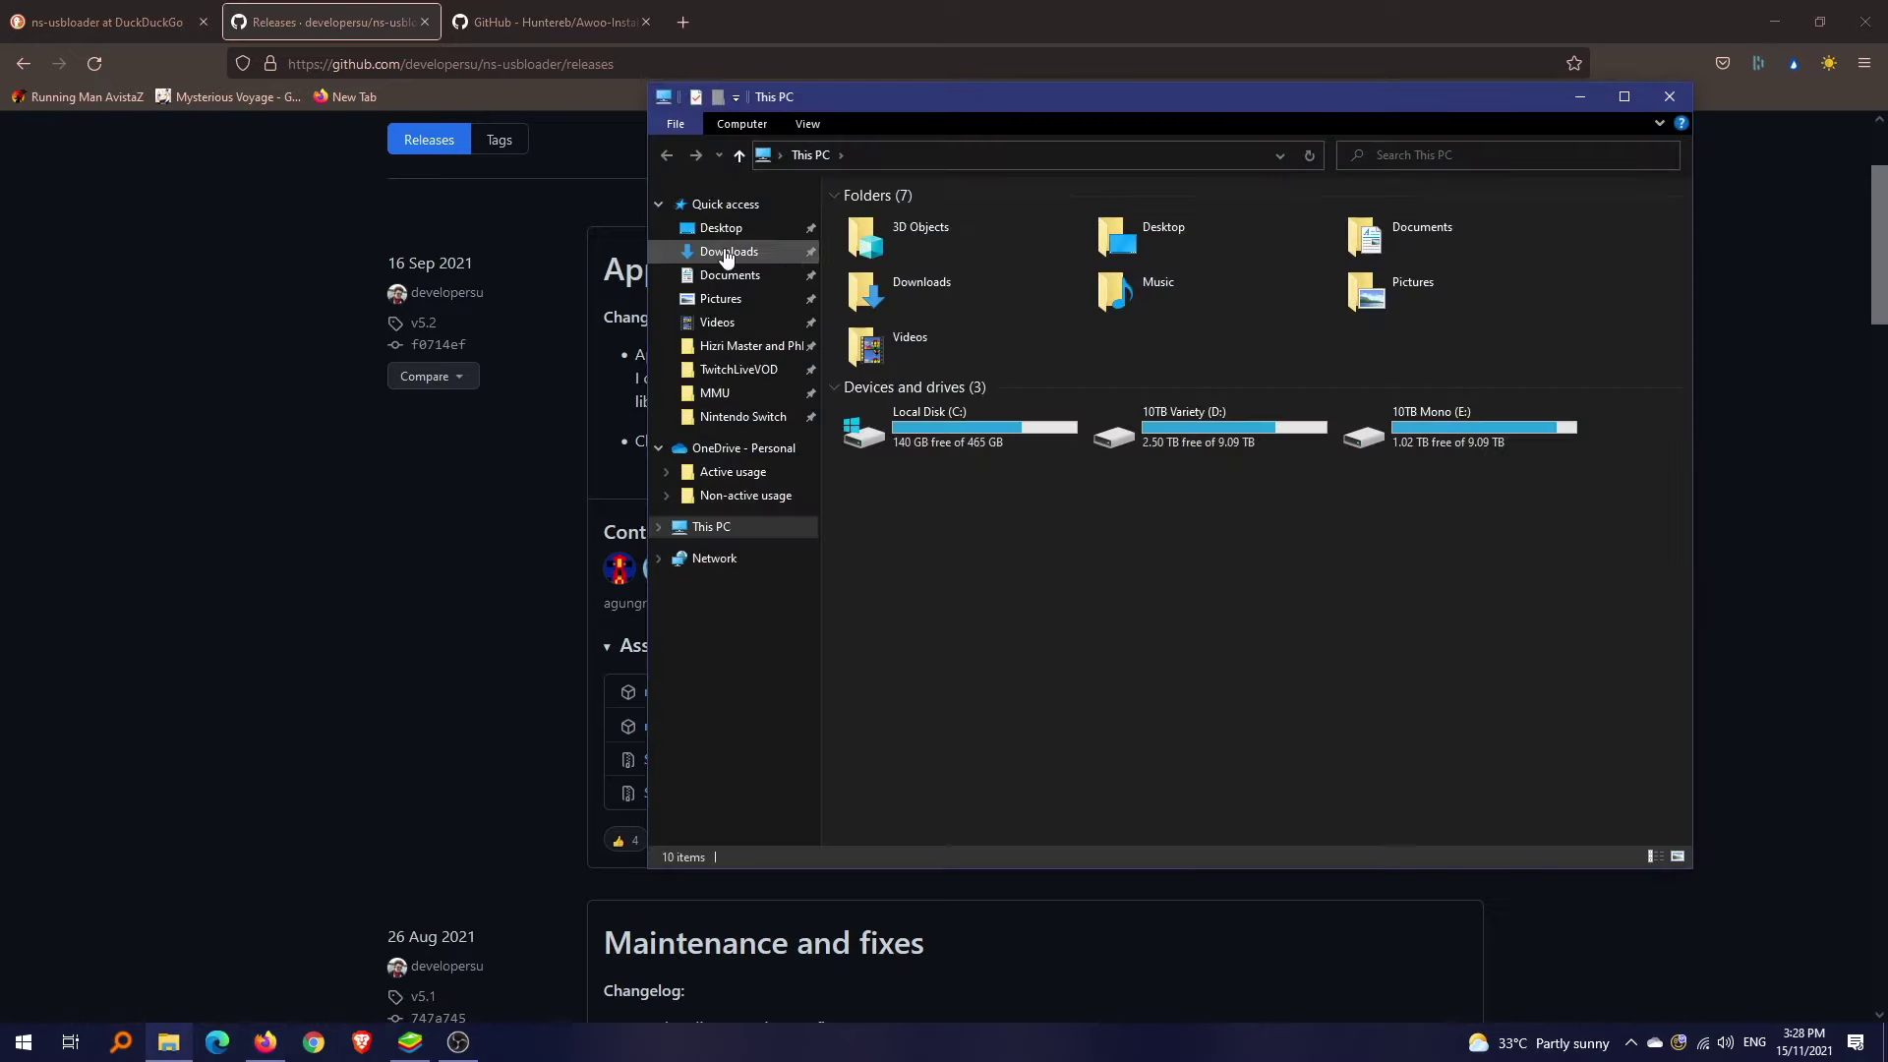
left_click(719, 228)
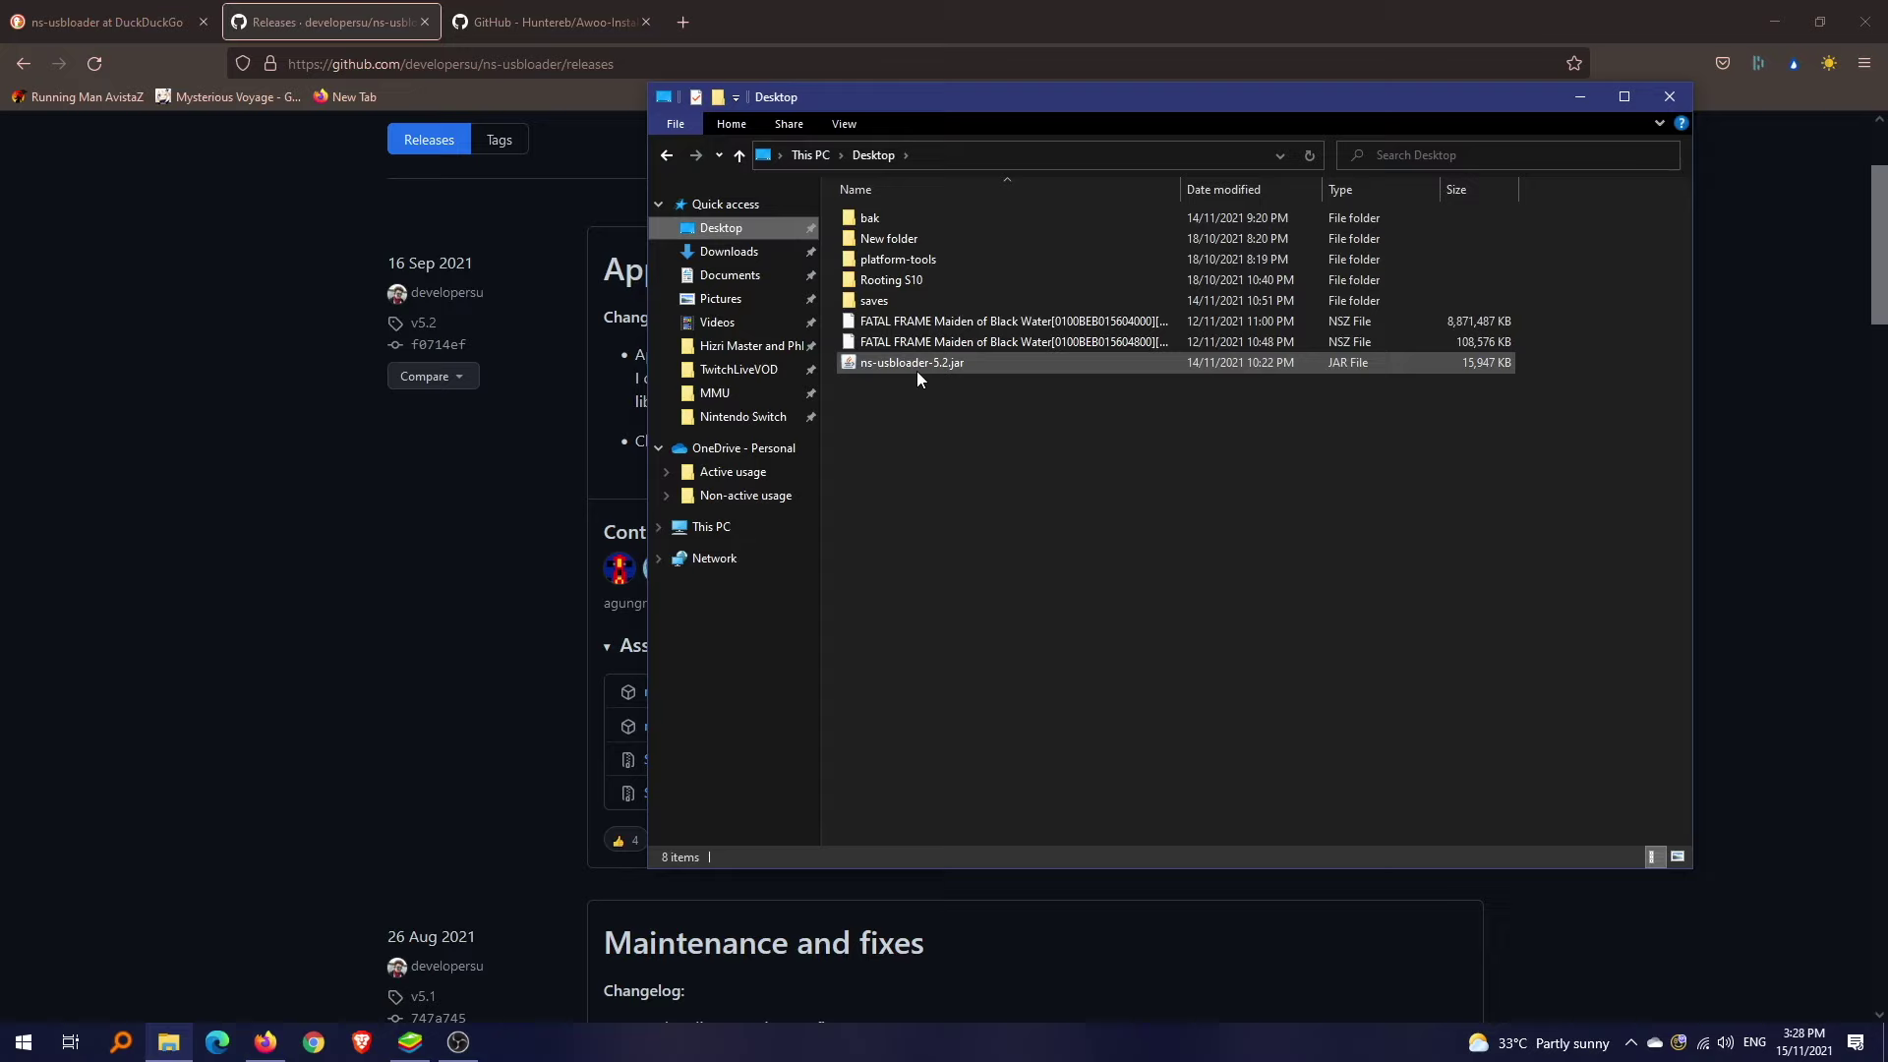
mouse_move(910, 364)
double_click(924, 371)
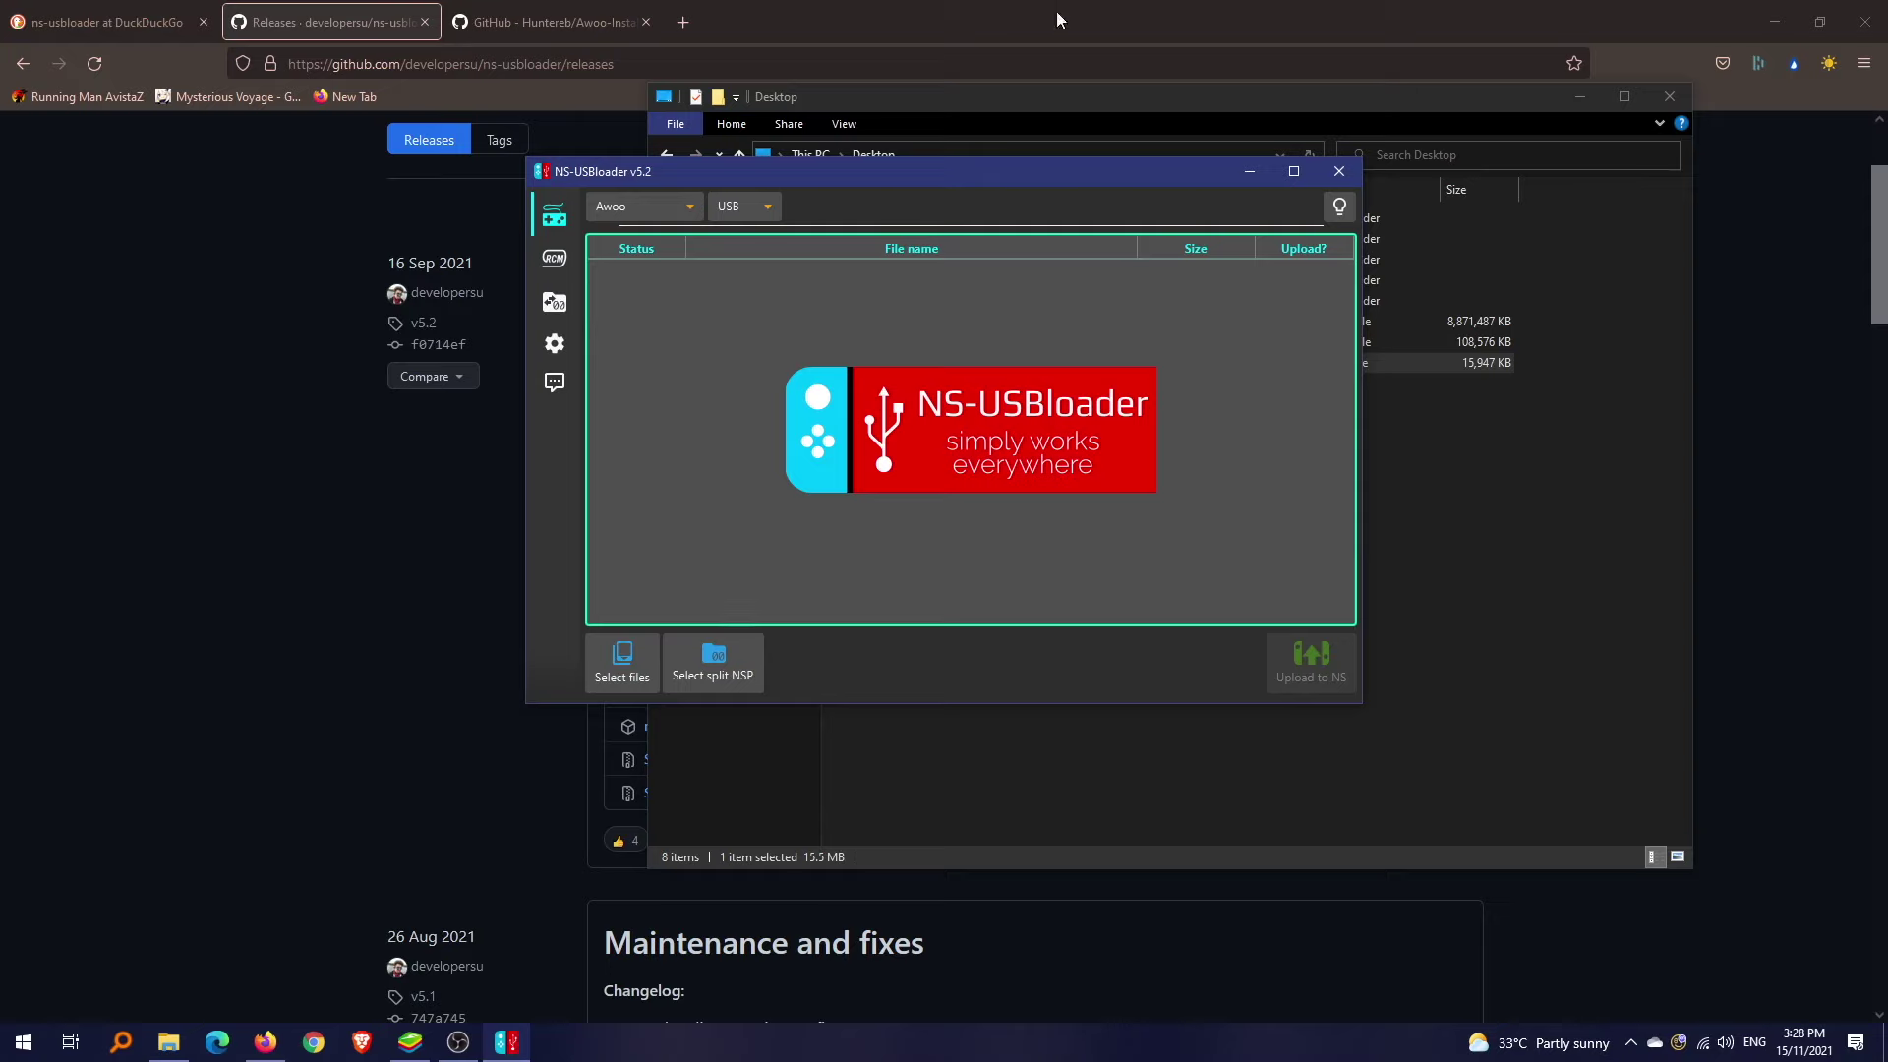
left_click_drag(1051, 179, 958, 252)
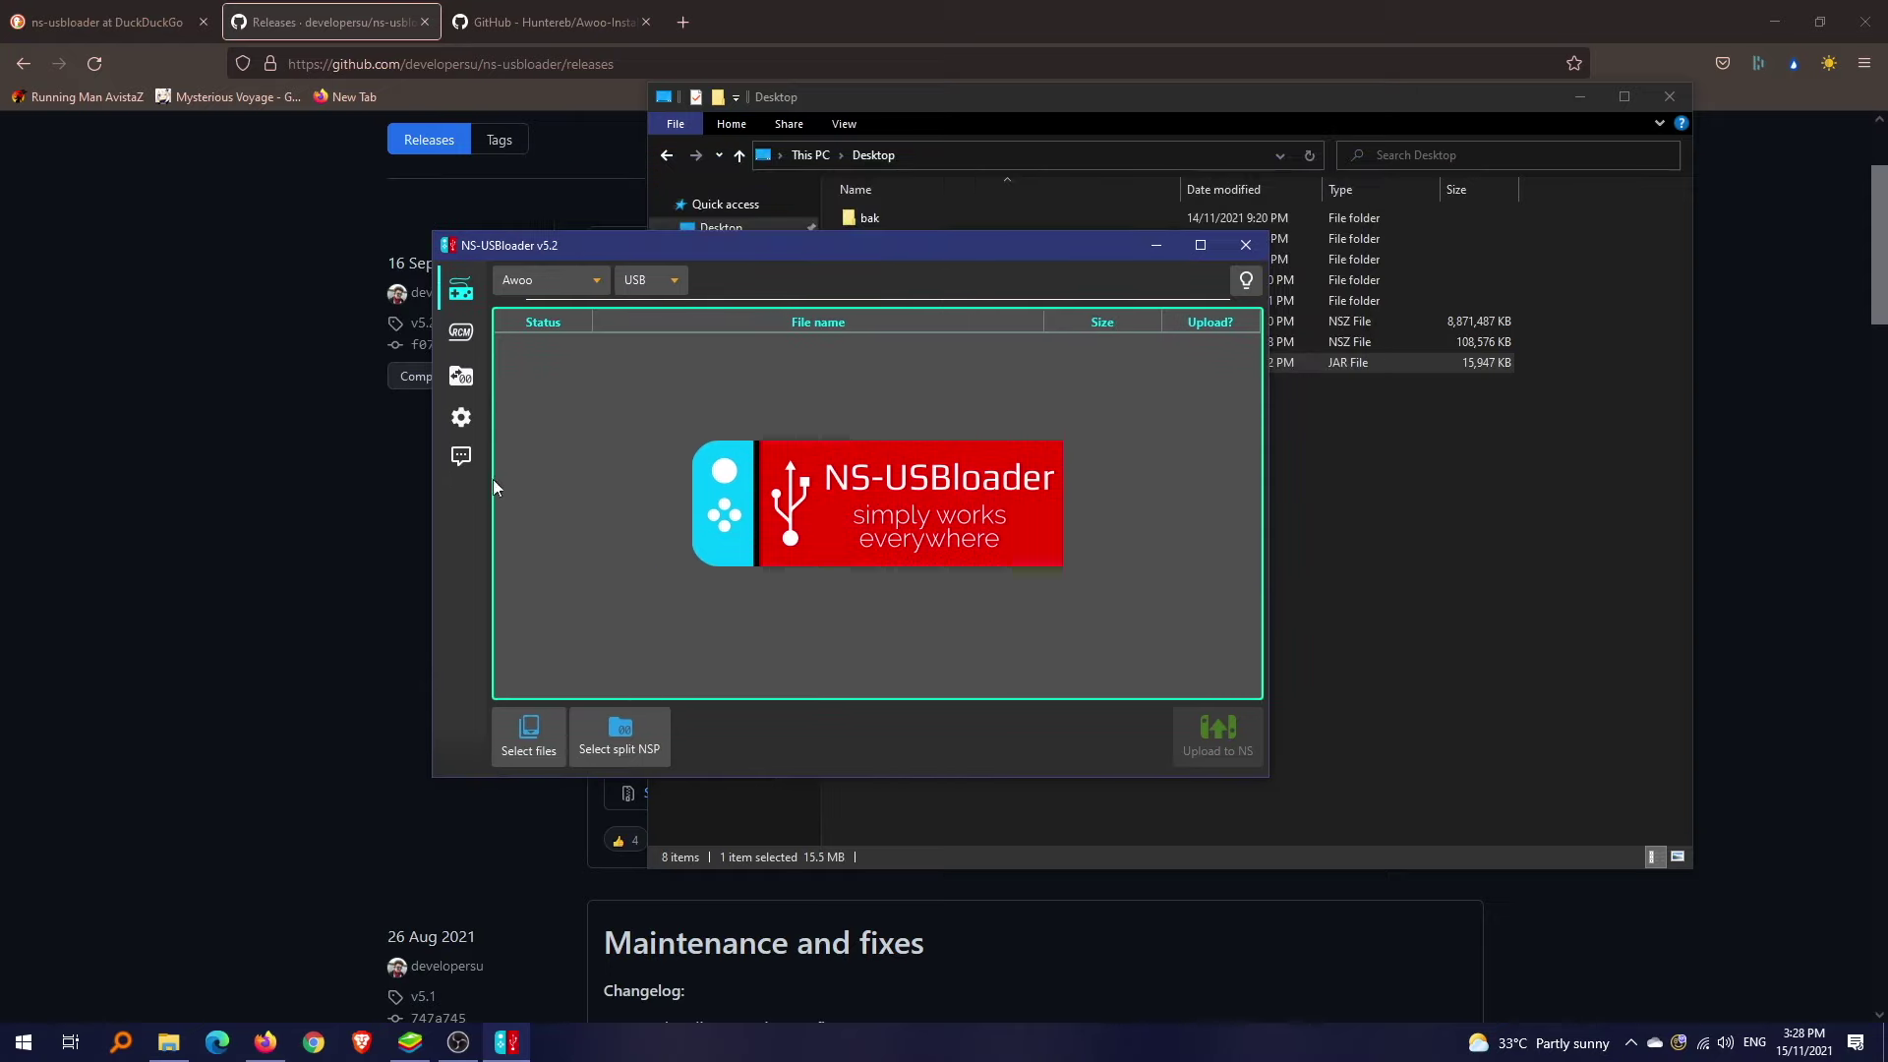
Step: Download the libusbK drivers from NS-USBloader settings and cancel the Device Driver Installation Wizard
left_click(462, 419)
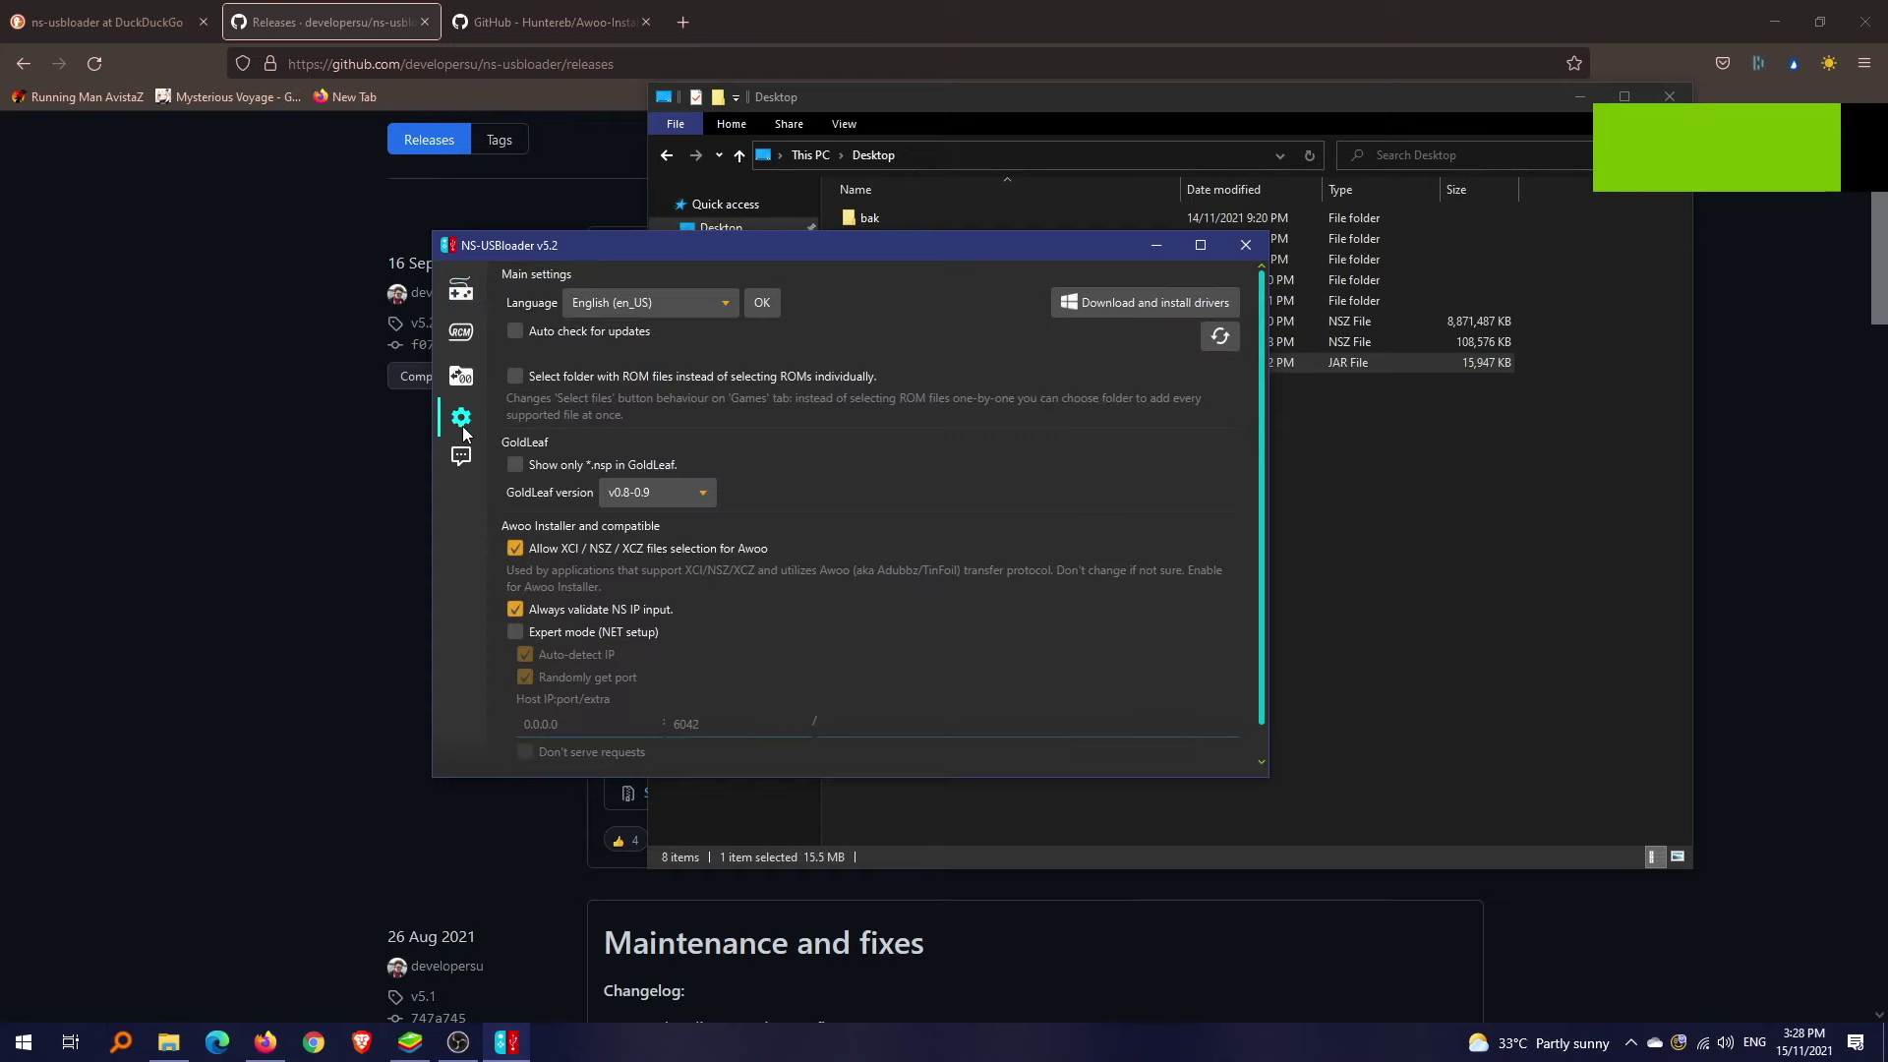
left_click(1124, 306)
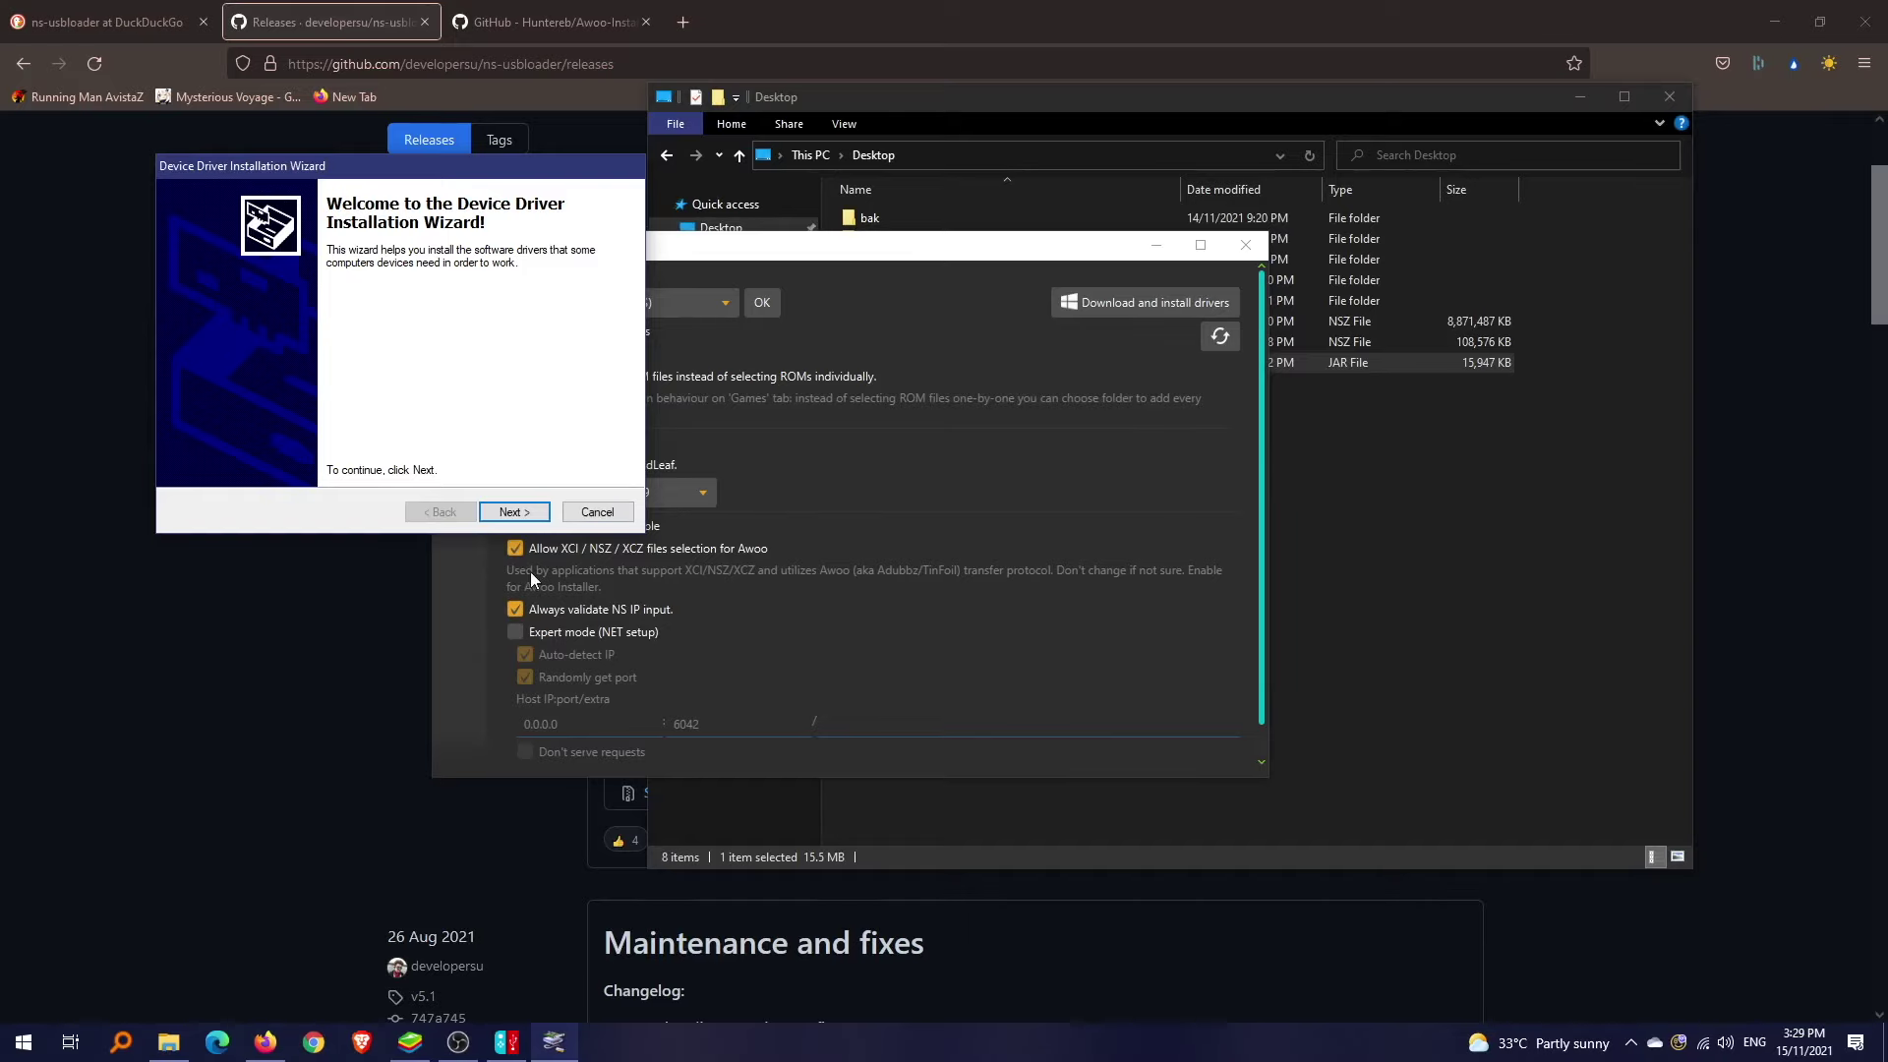
left_click(597, 512)
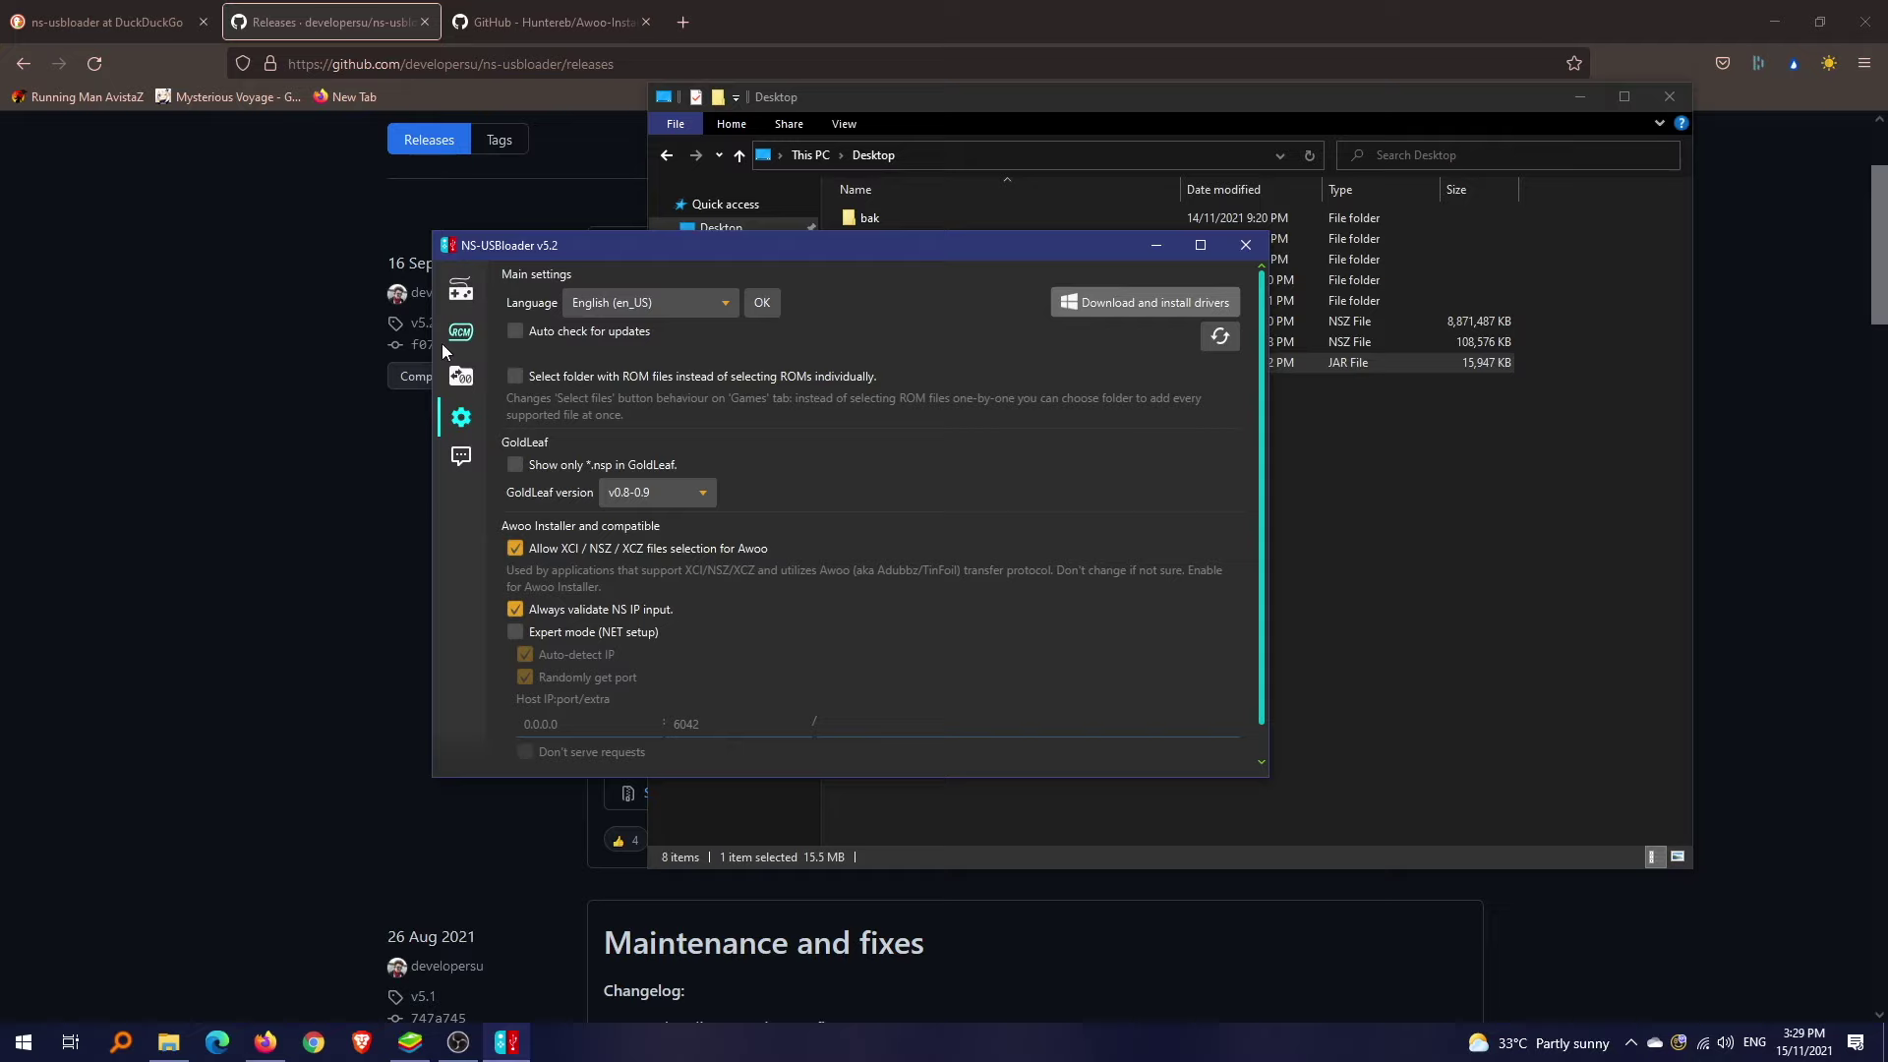
Step: Add the FATAL FRAME [v0].nsz base game and [v131072].nsz update to the upload list
left_click(459, 292)
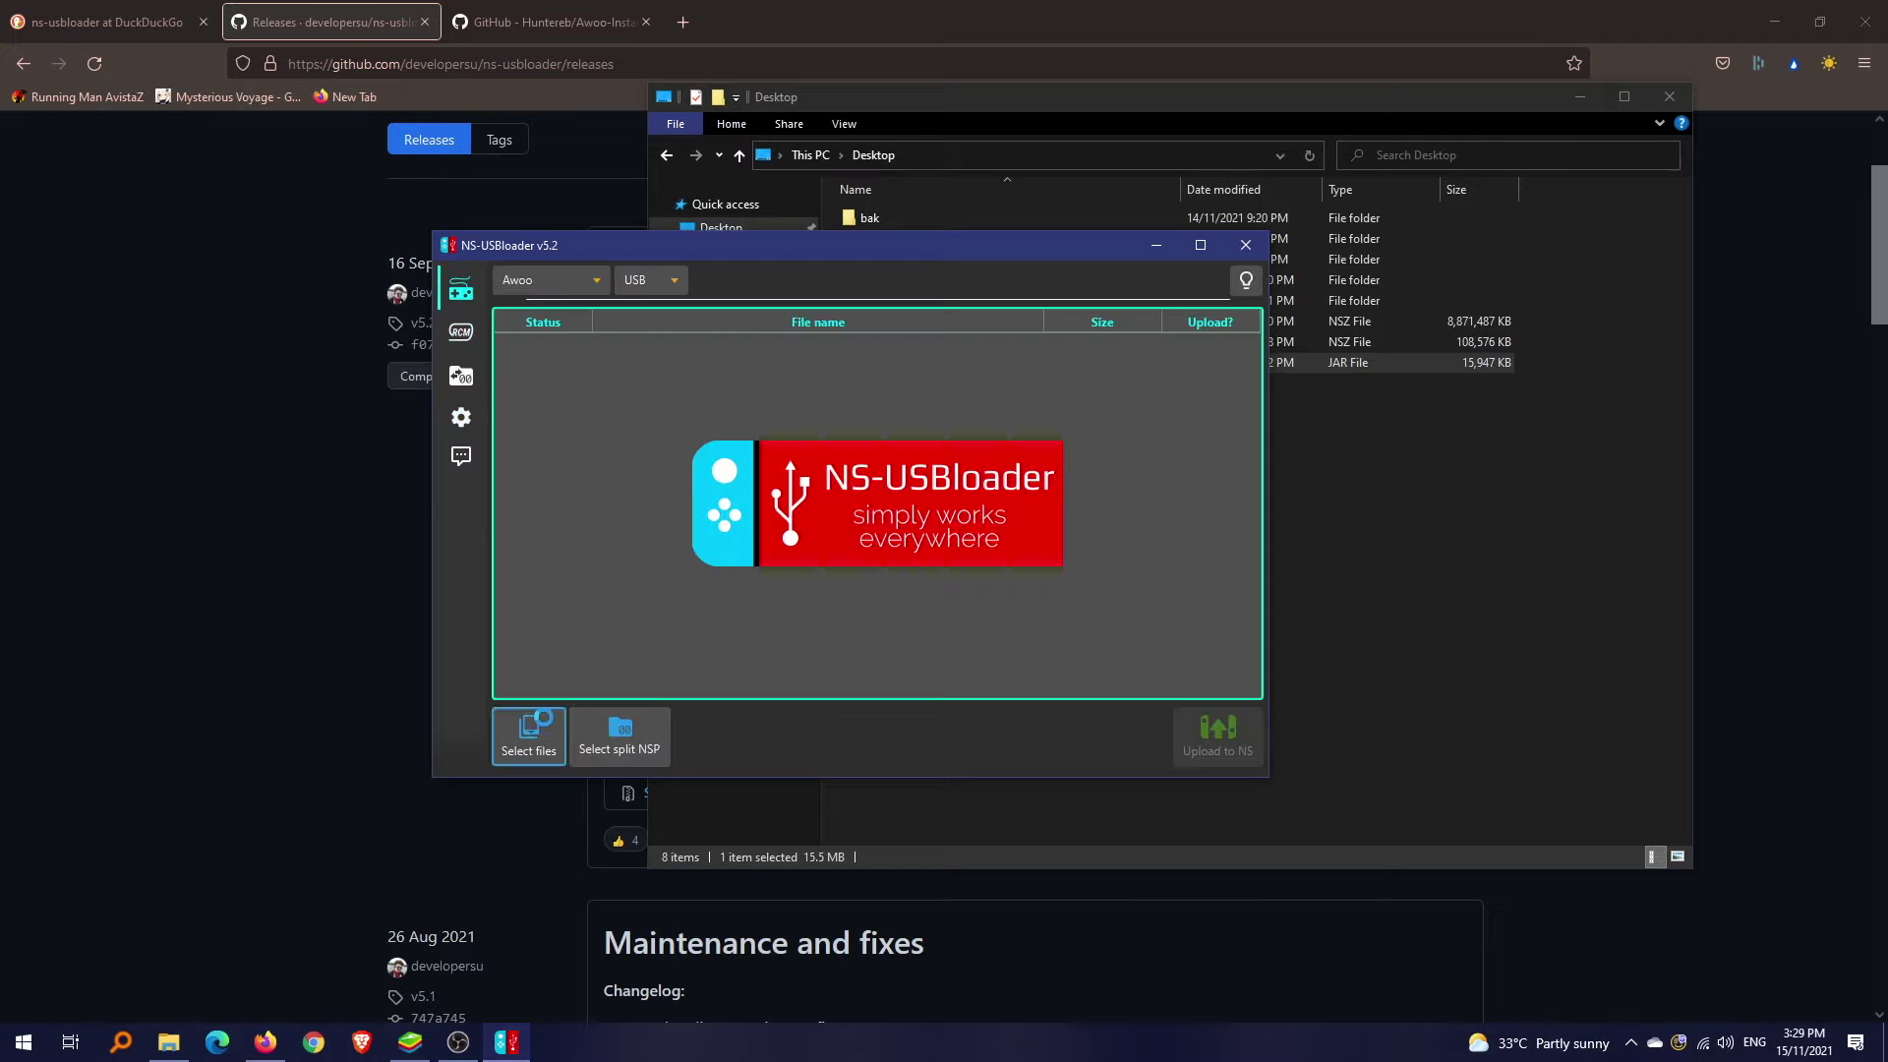
left_click(529, 734)
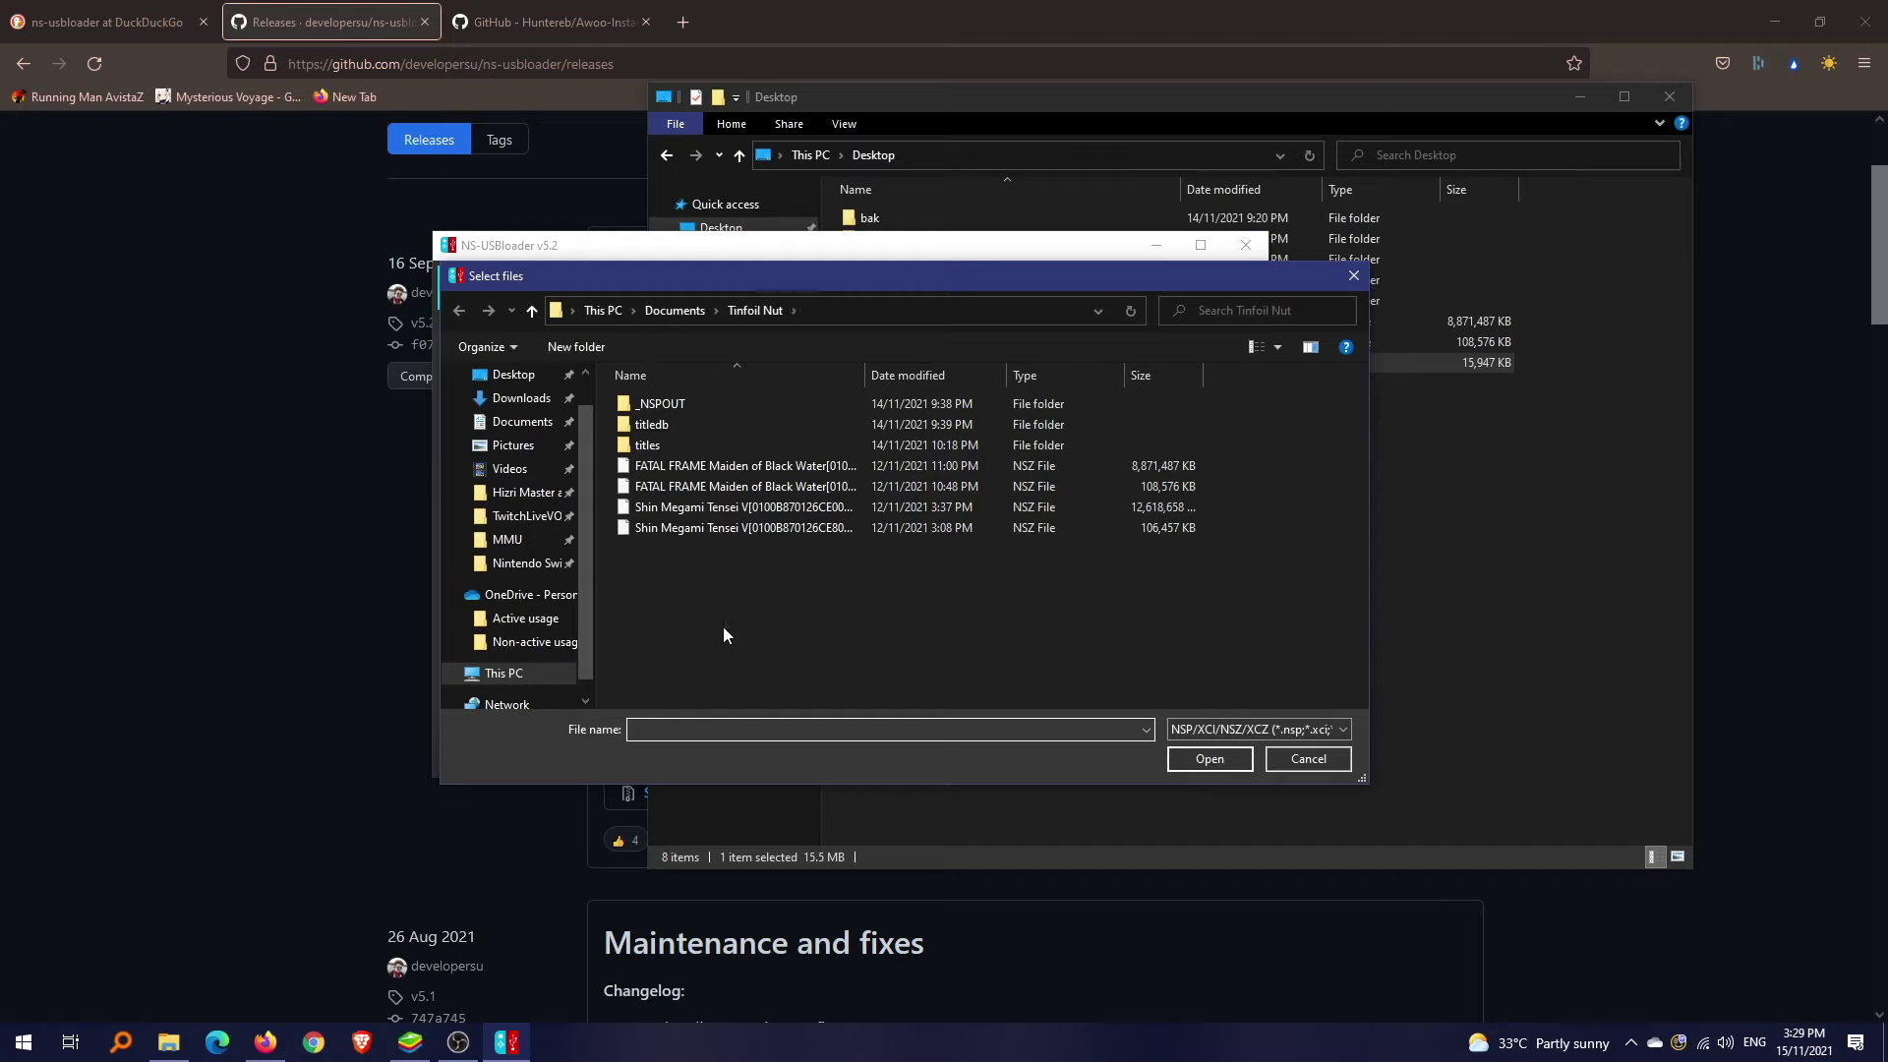
left_click(758, 464)
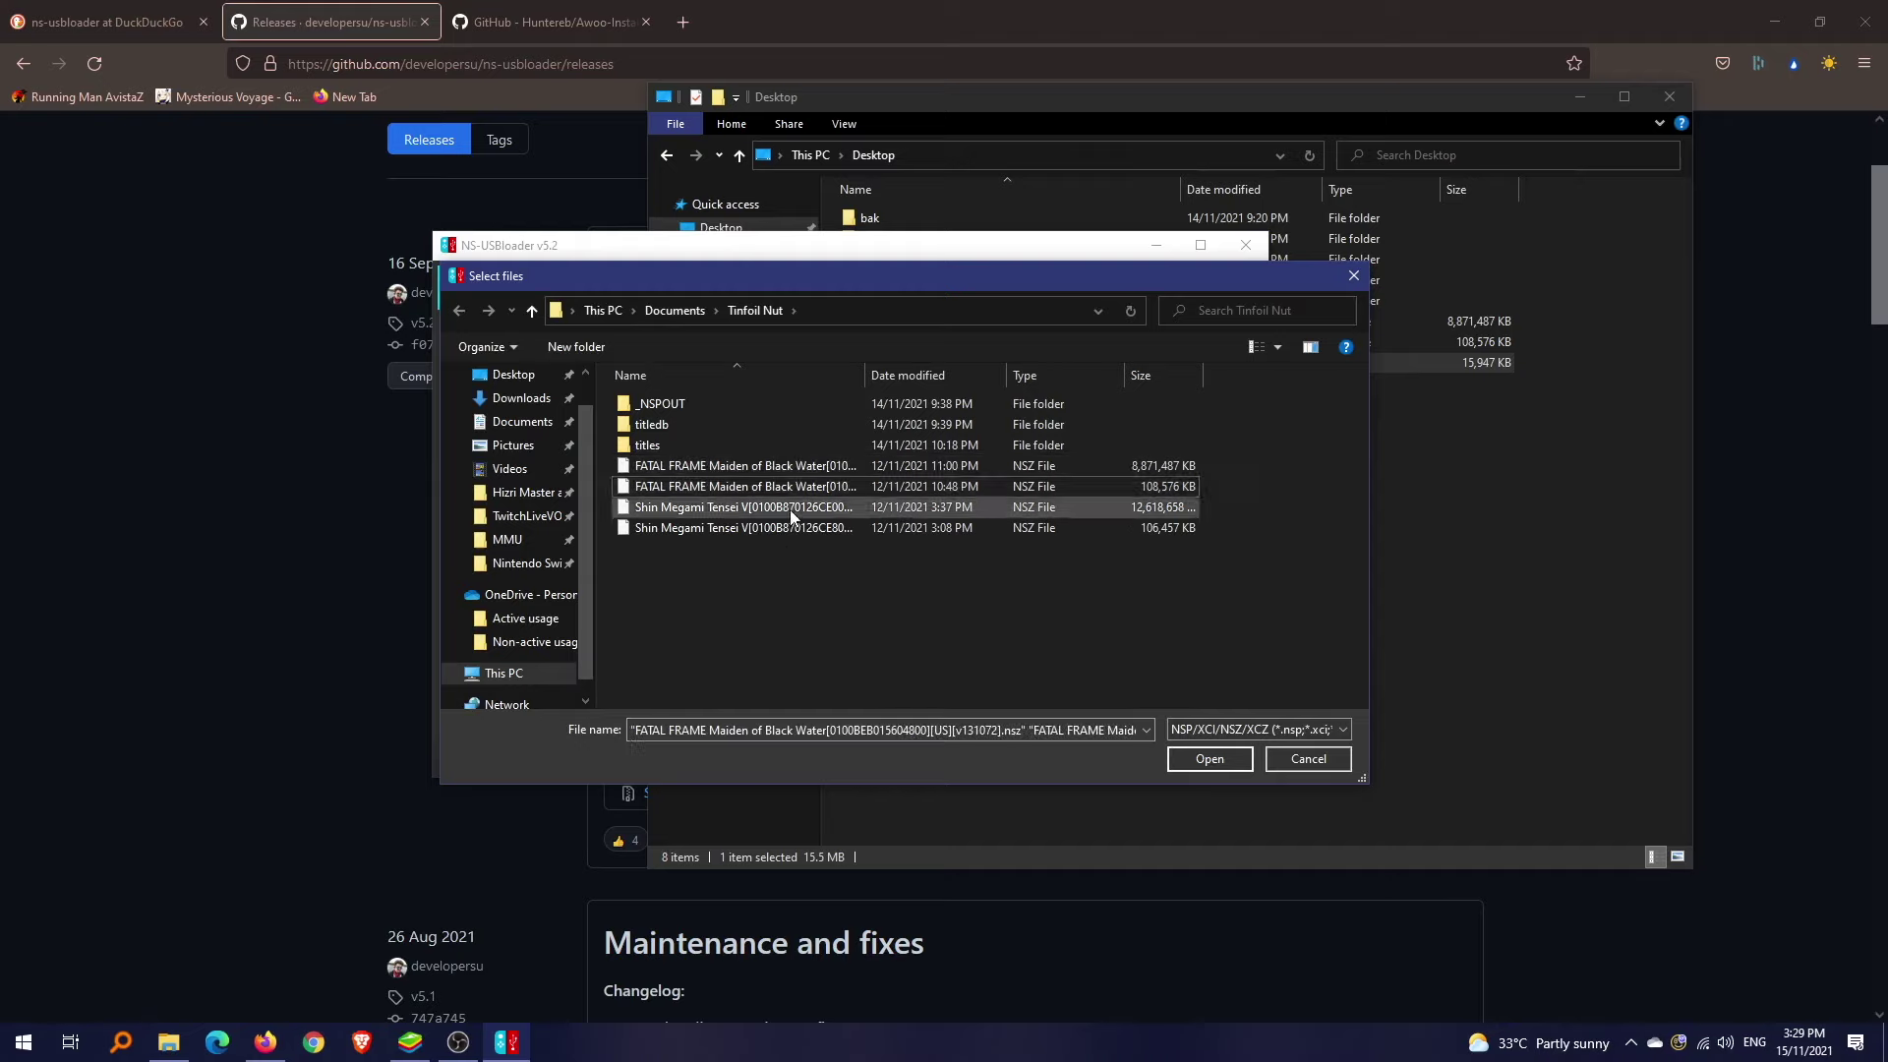
left_click(793, 468)
left_click(799, 487, "ctrl")
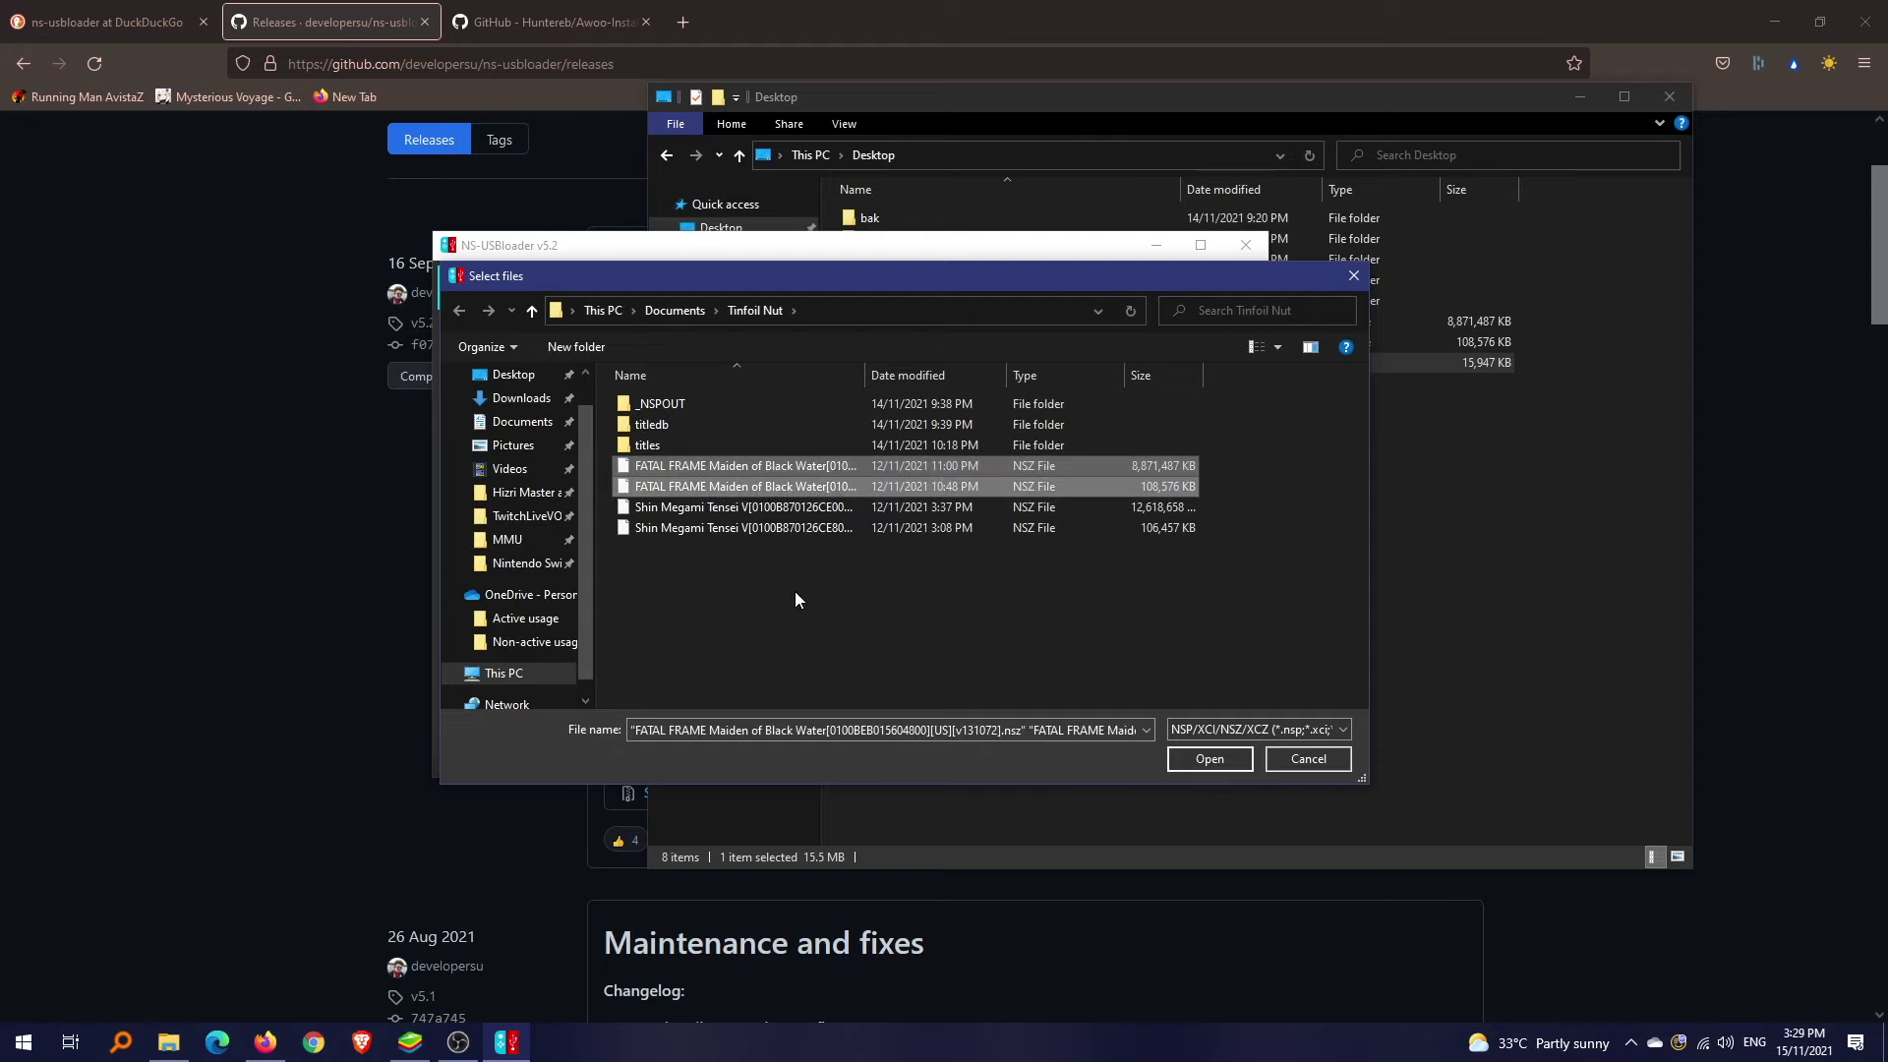
double_click(797, 468)
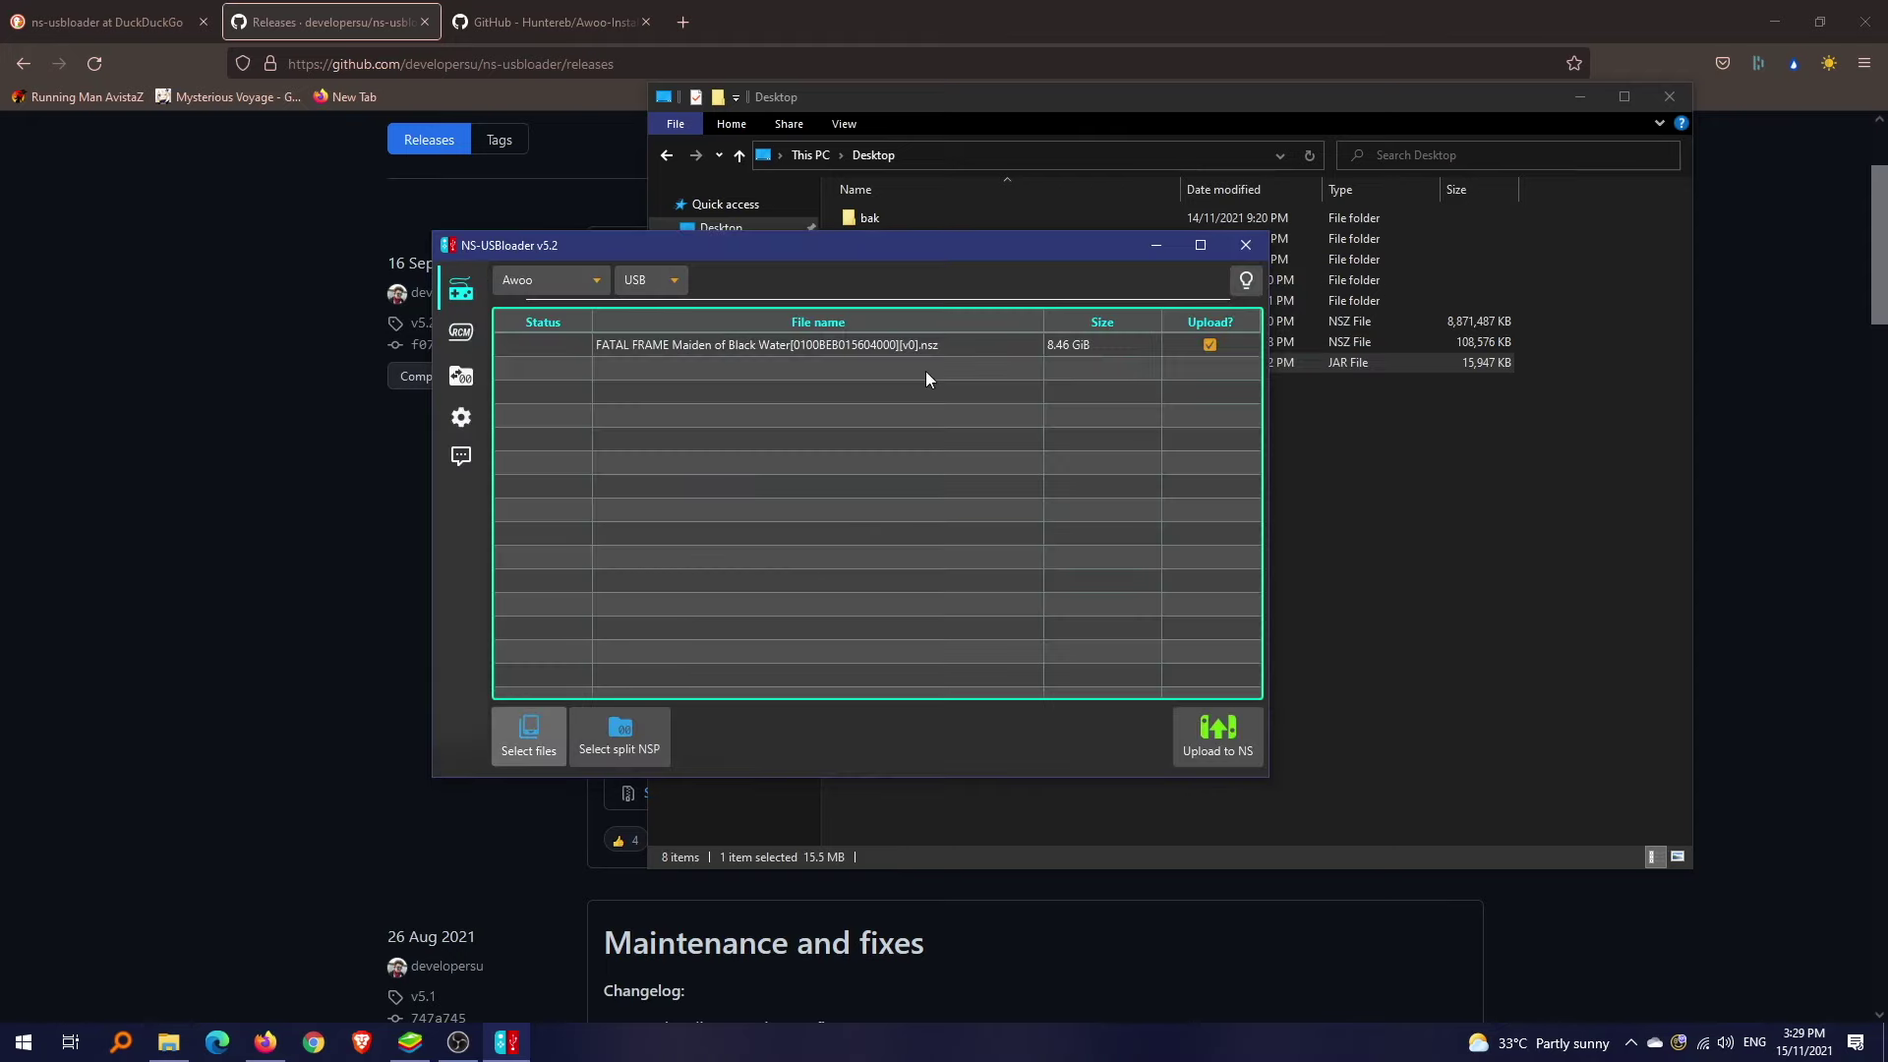
left_click(528, 734)
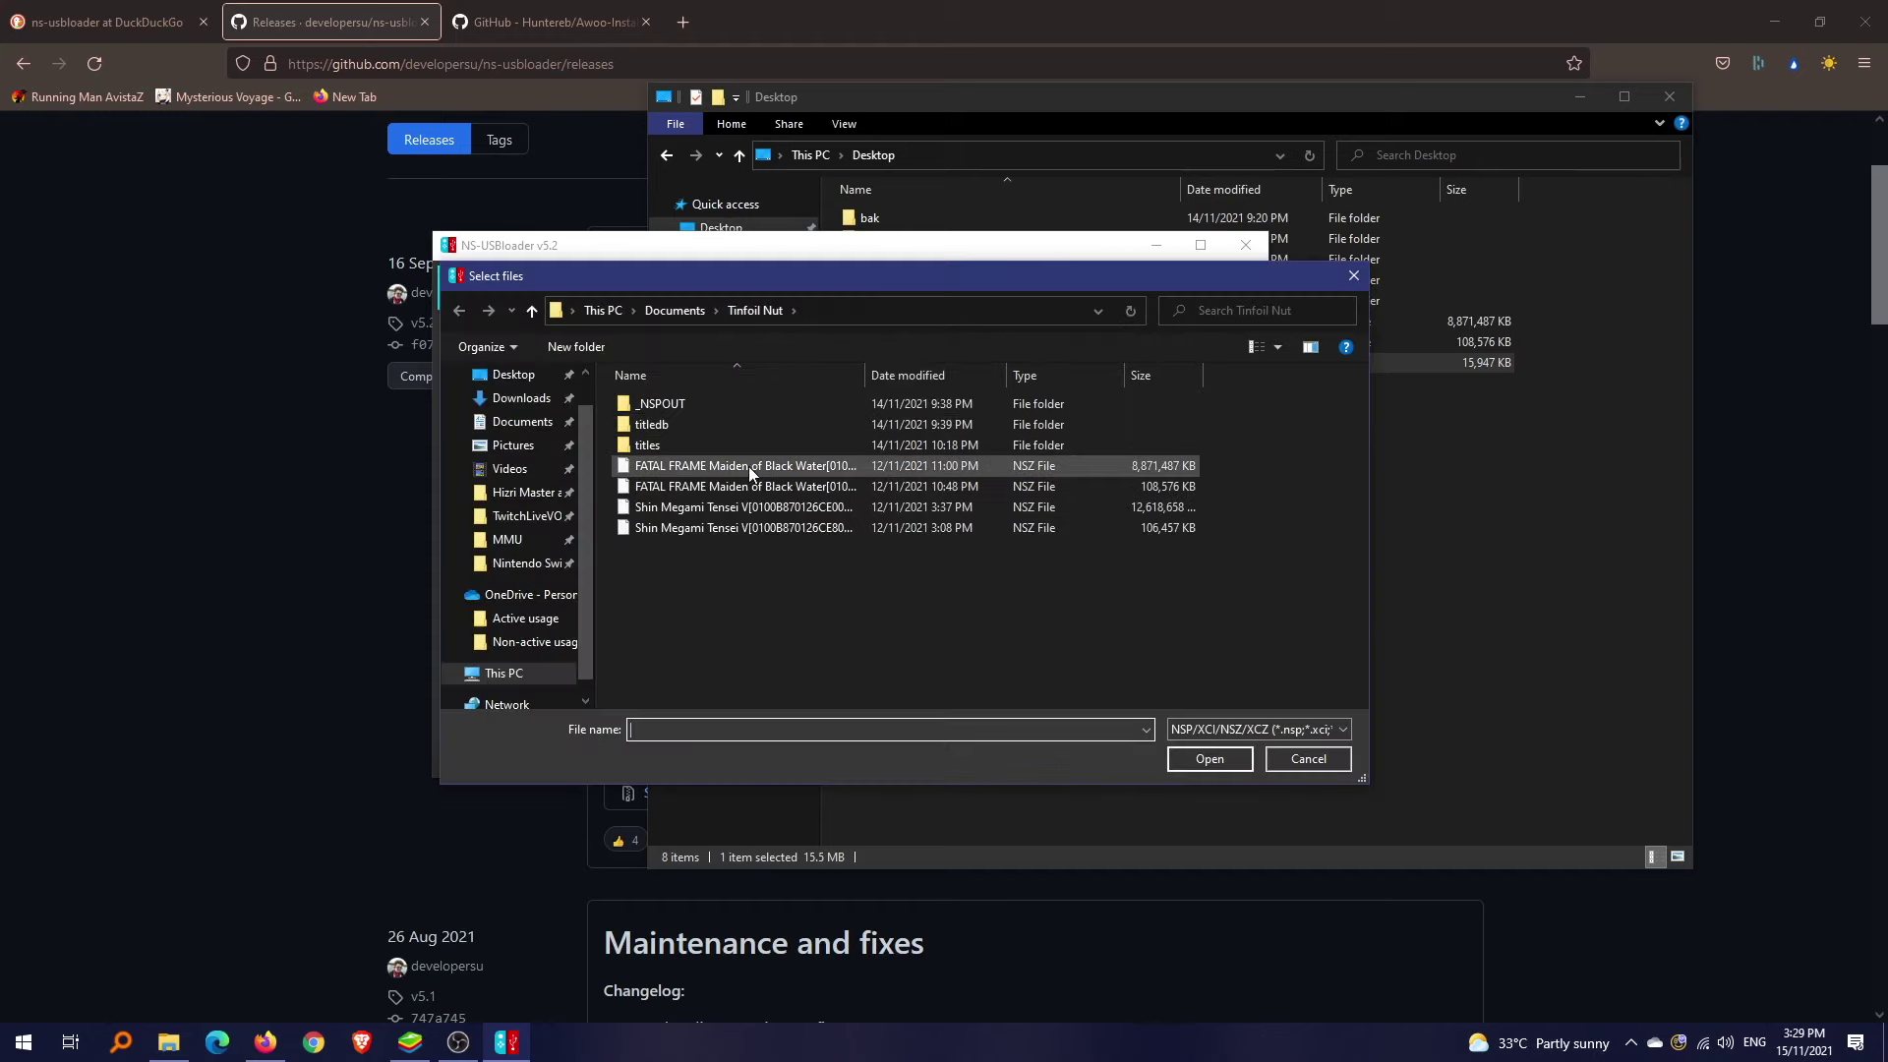
double_click(753, 487)
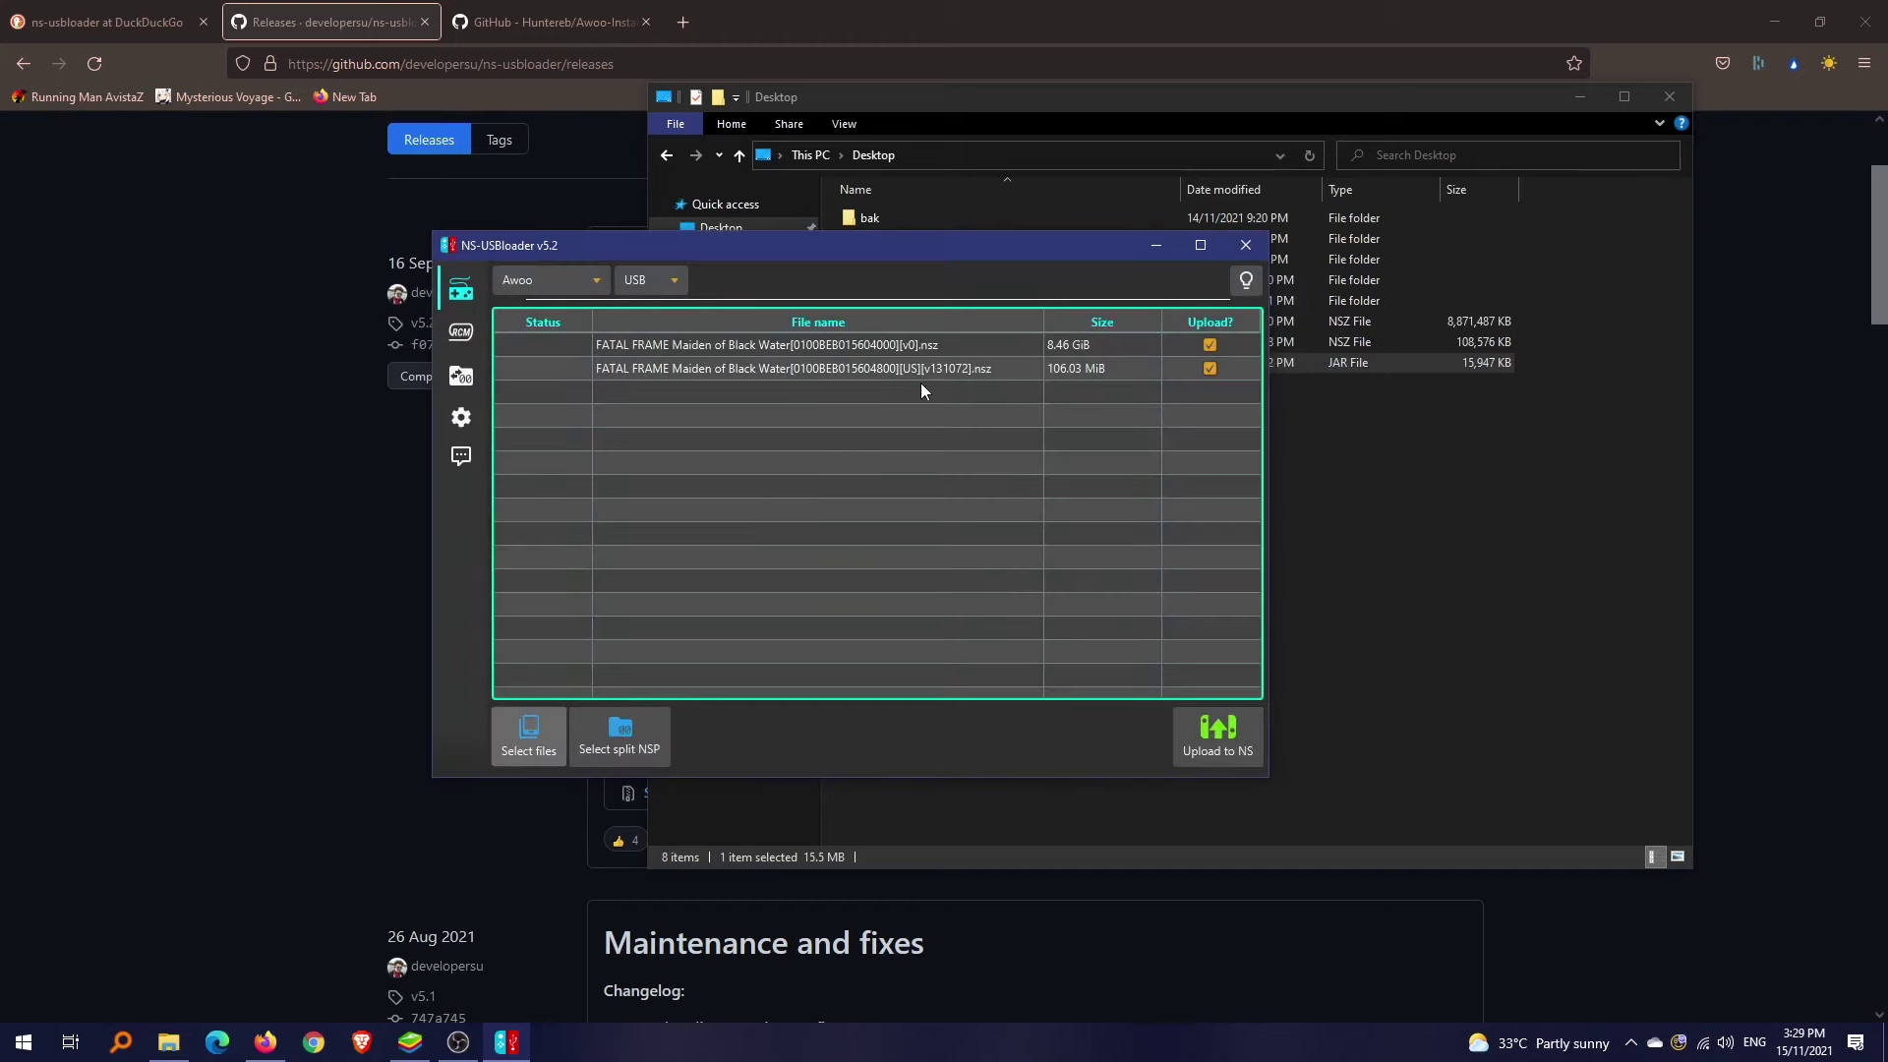